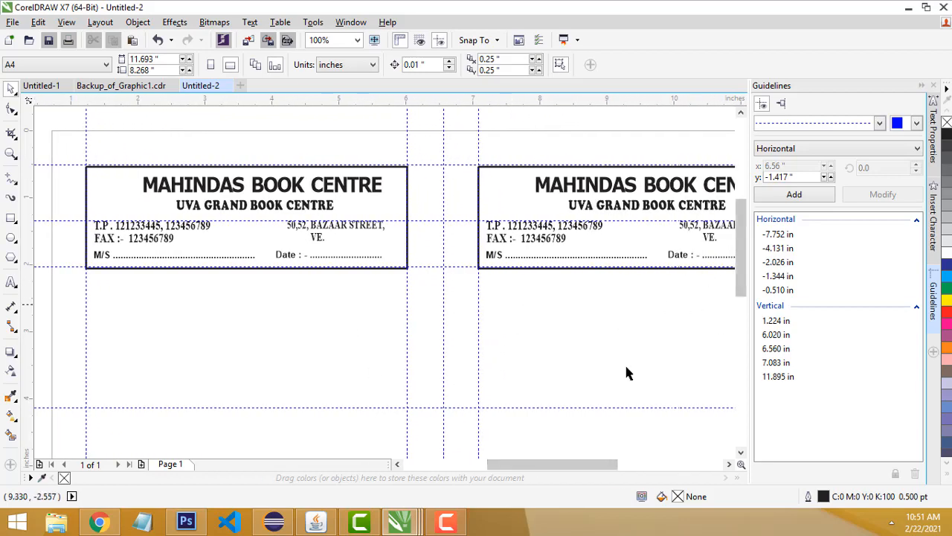
pyautogui.rightClick(384, 116)
pyautogui.click(410, 125)
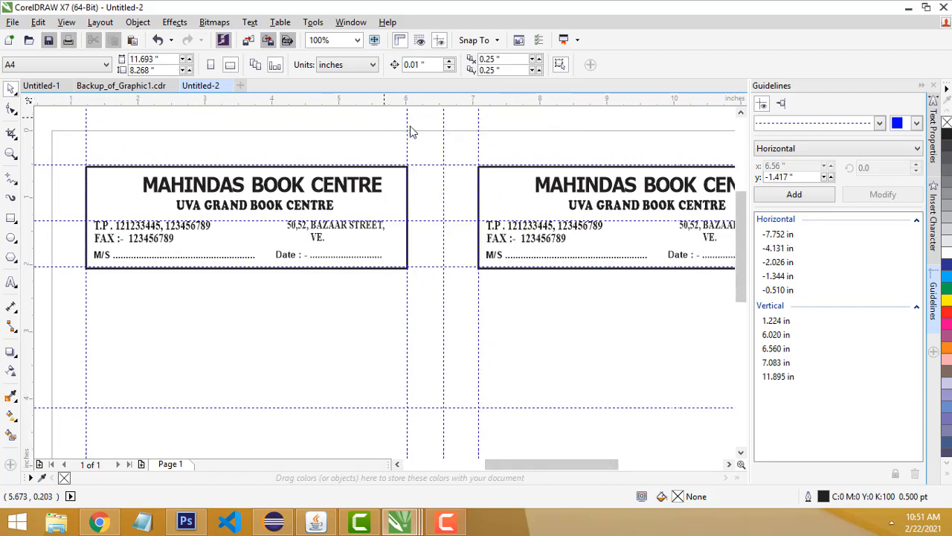
pyautogui.click(541, 186)
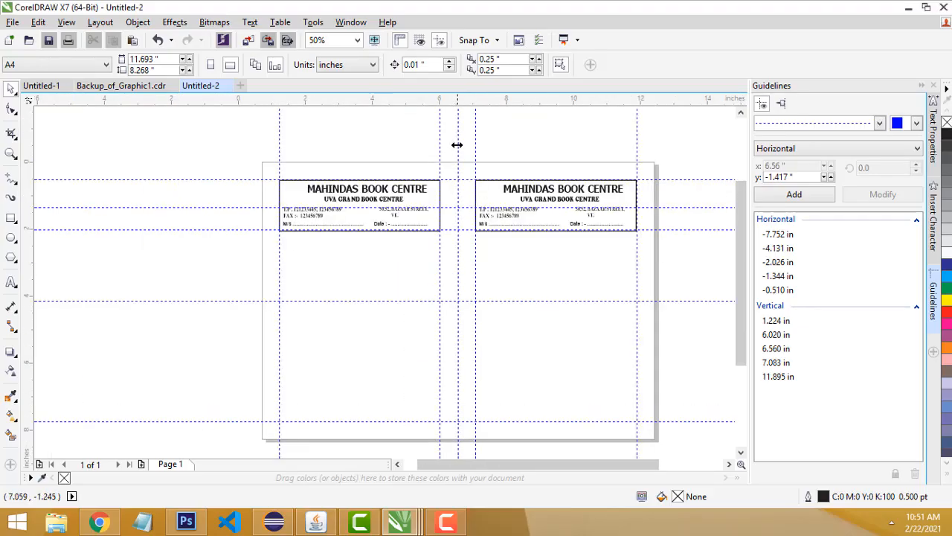
pyautogui.rightClick(410, 135)
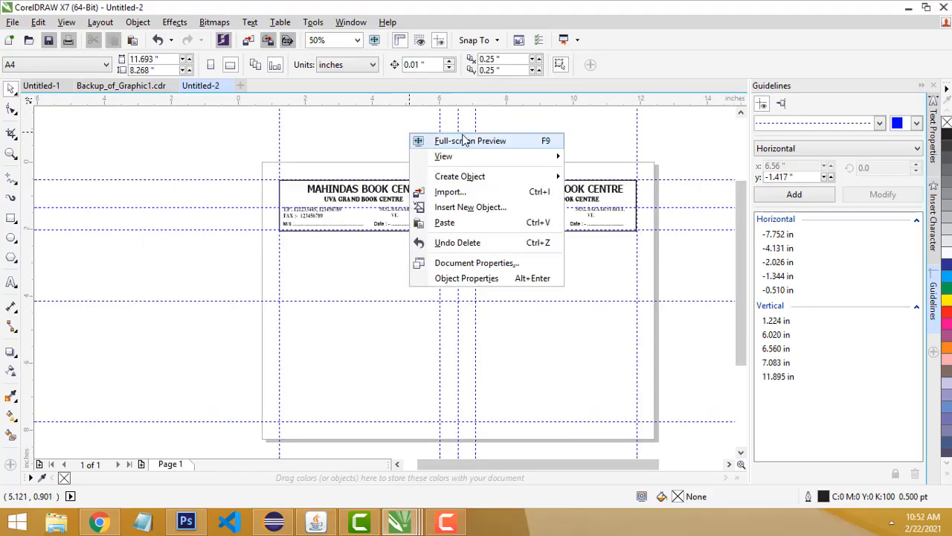
pyautogui.click(456, 142)
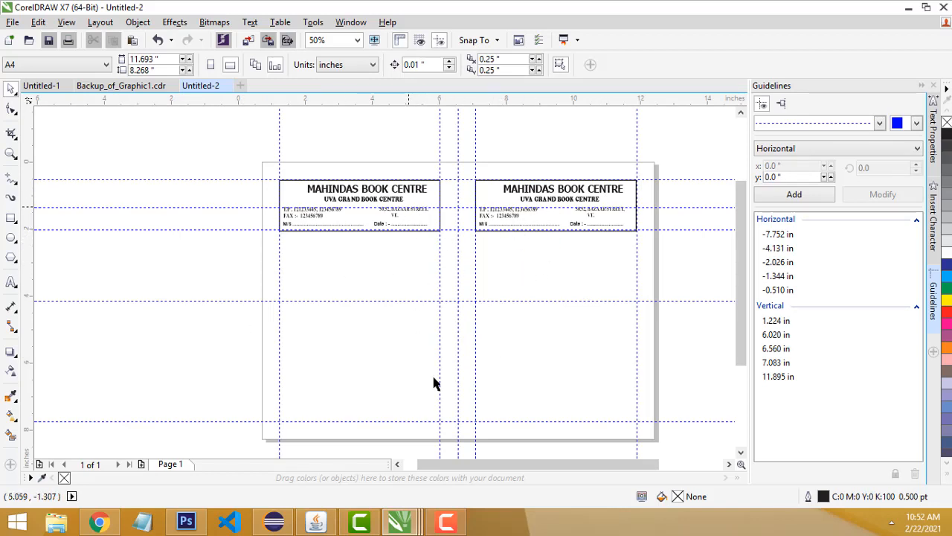
# Step: Create a new A4 document with the default settings and switch the page to landscape orientation
pyautogui.click(12, 22)
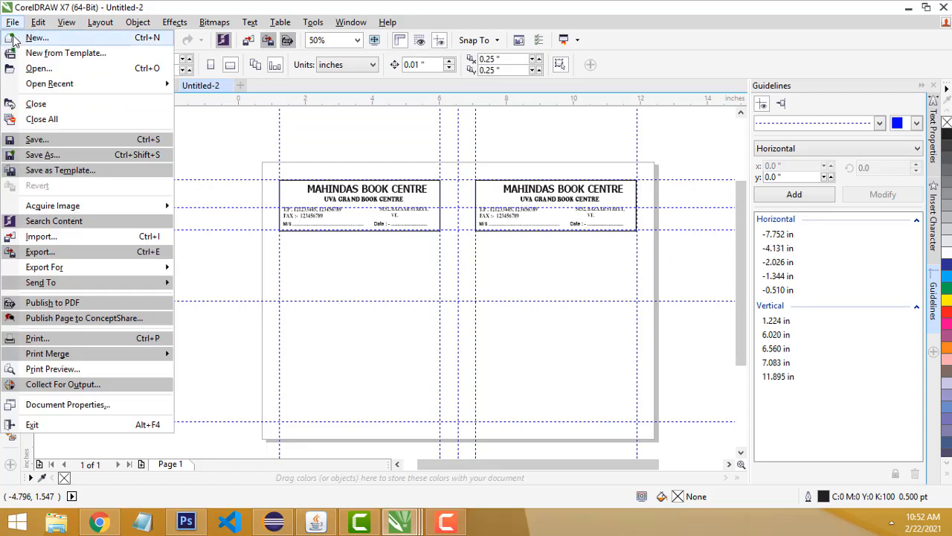
pyautogui.click(15, 38)
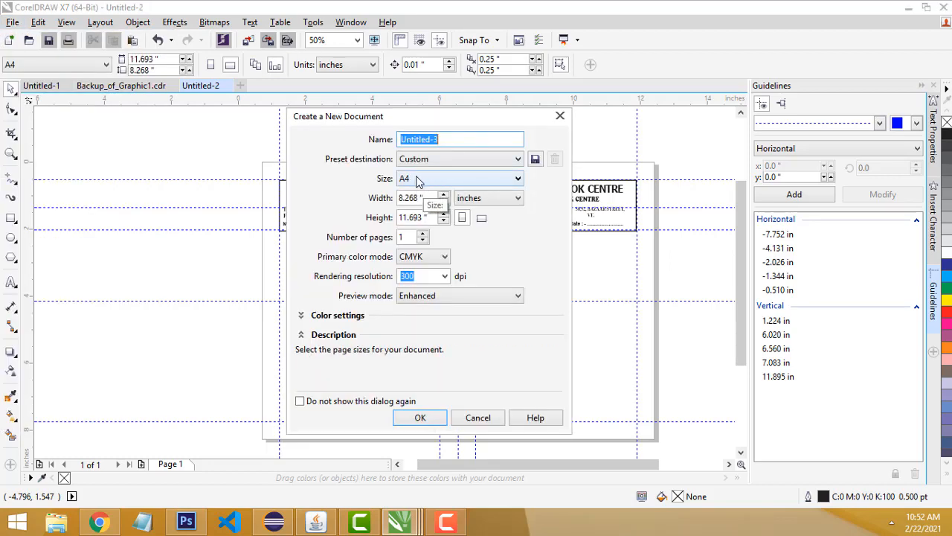
pyautogui.click(421, 418)
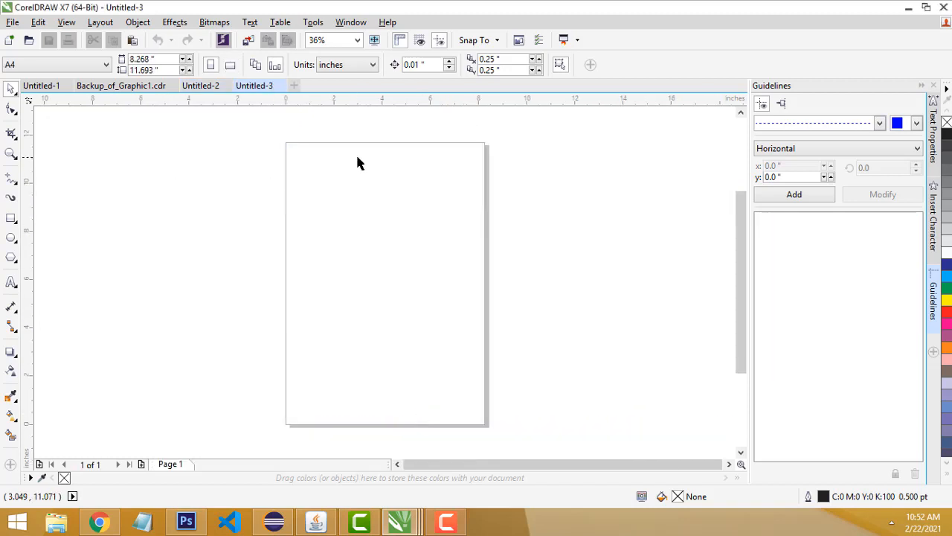
pyautogui.click(230, 66)
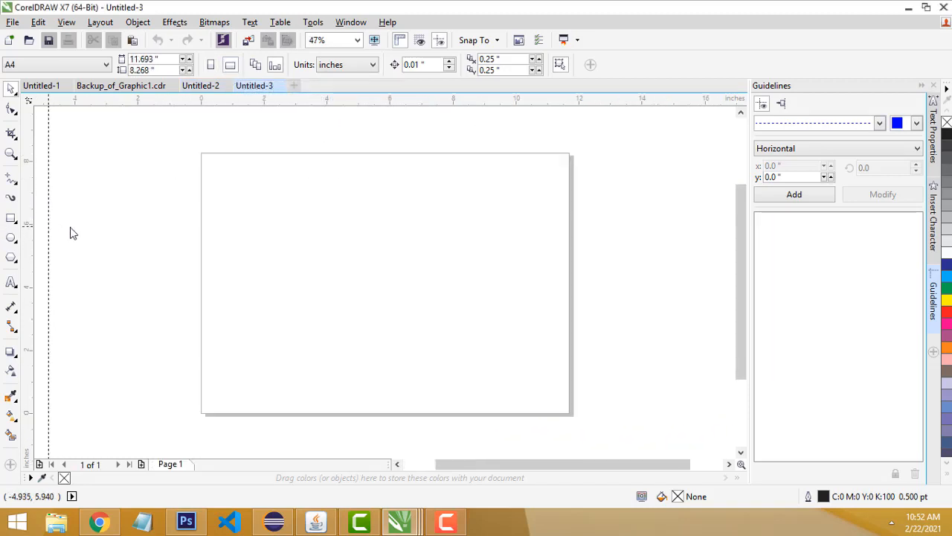
# Step: Place a vertical guideline at 5.846 in and a horizontal guideline at 4.134 in through the page centre
pyautogui.moveTo(73, 233); pyautogui.dragTo(387, 204)
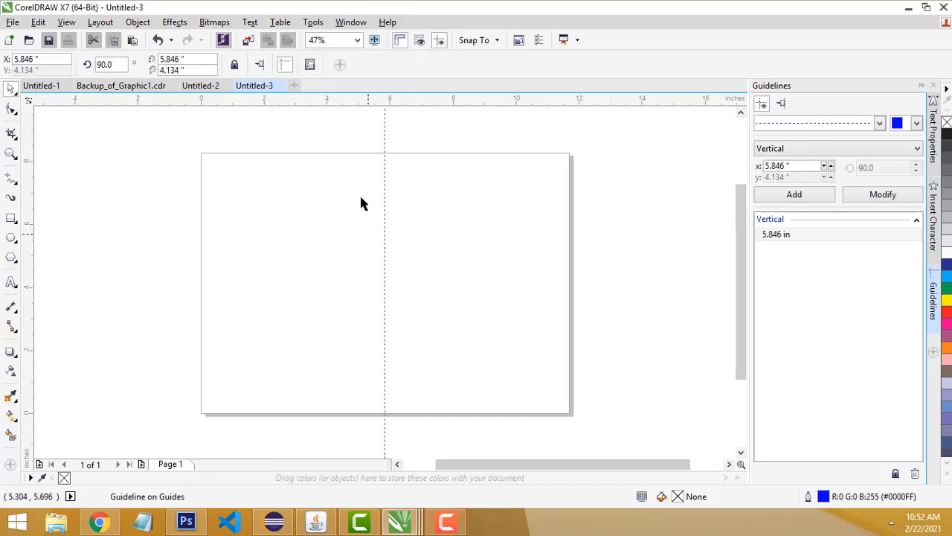
pyautogui.moveTo(400, 103); pyautogui.dragTo(407, 313)
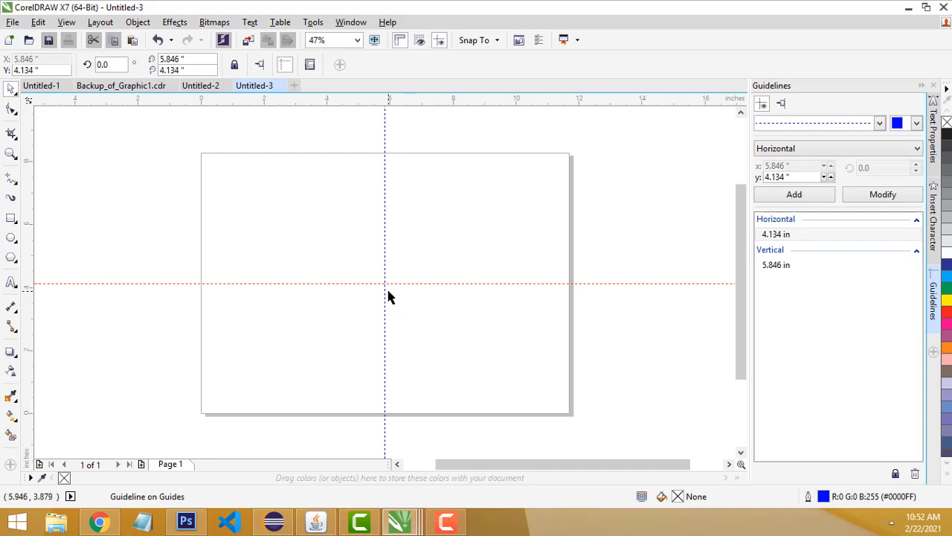
# Step: Add a page-sized rectangle and narrow it symmetrically about its centre to a width of about 10.686 in
pyautogui.doubleClick(11, 219)
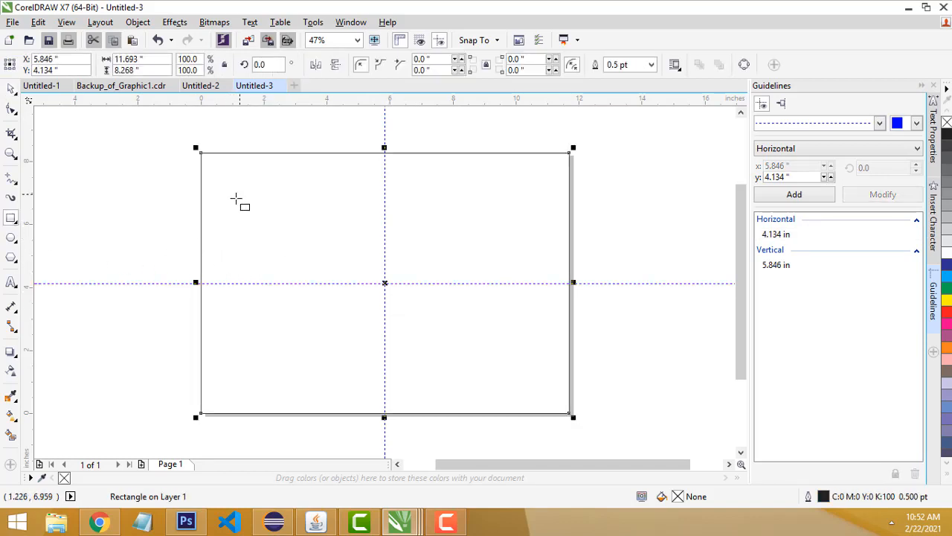
pyautogui.click(11, 89)
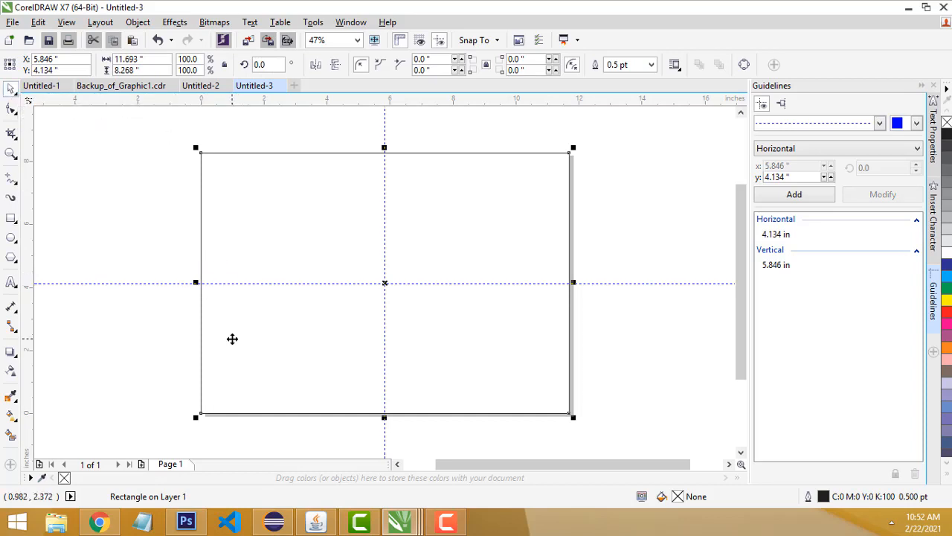
pyautogui.scroll(2, 198, 283)
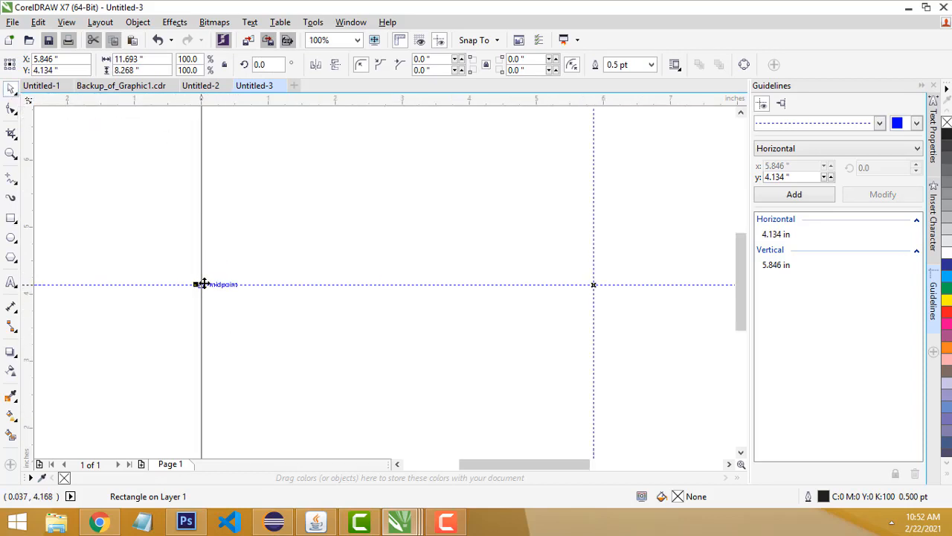
pyautogui.scroll(3, 201, 284)
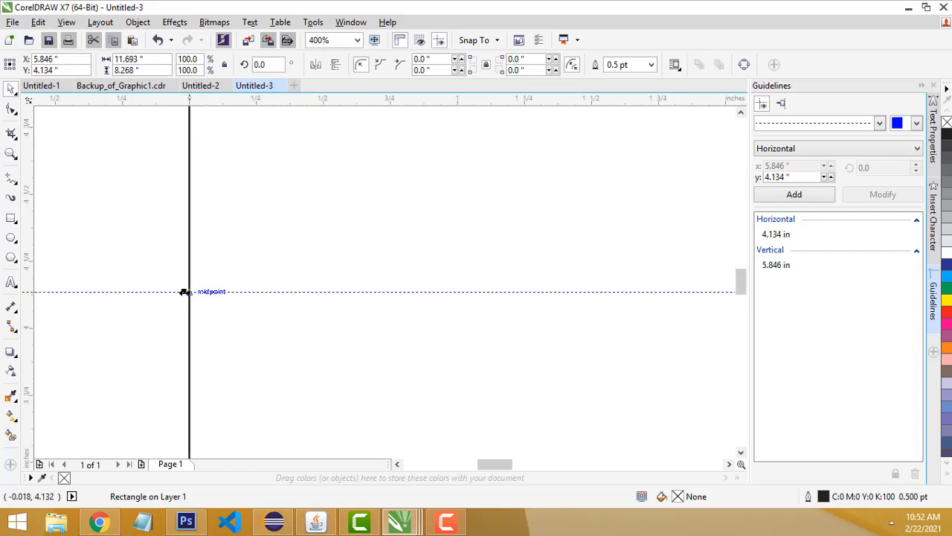
pyautogui.moveTo(186, 290); pyautogui.dragTo(322, 286)
pyautogui.scroll(-5, 474, 282)
pyautogui.scroll(1, 610, 282)
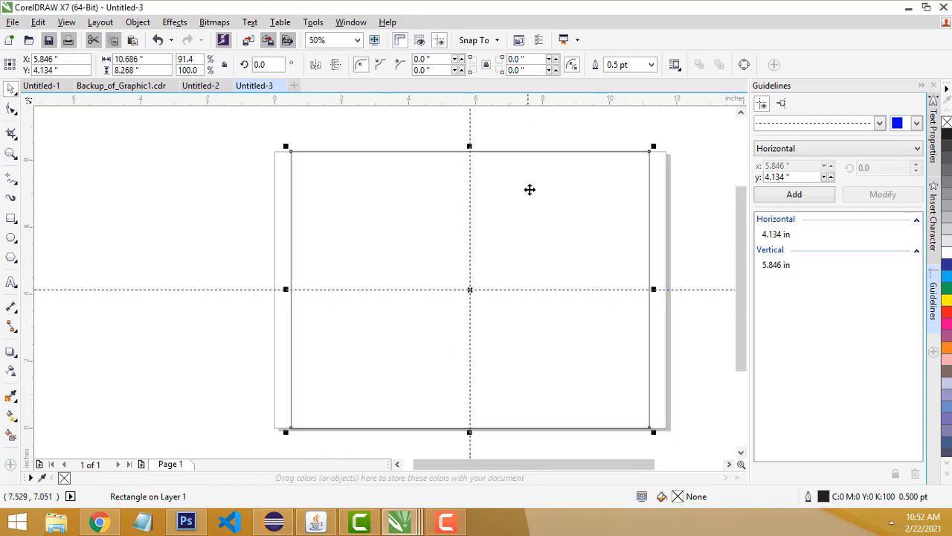
pyautogui.scroll(1, 529, 189)
pyautogui.scroll(-1, 135, 178)
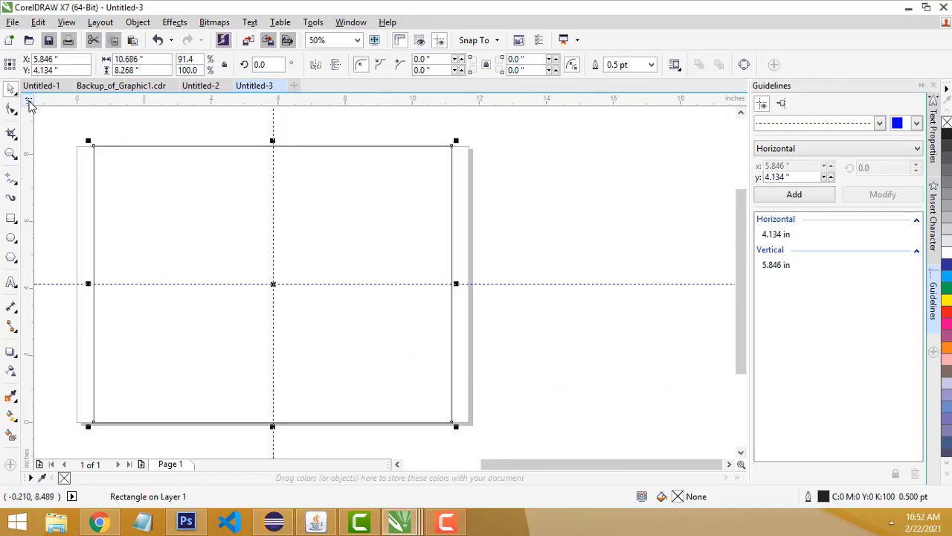
# Step: Move the ruler origin level with the page's top edge and shrink the rectangle's height symmetrically to about 7.283 in
pyautogui.moveTo(29, 100); pyautogui.dragTo(35, 144)
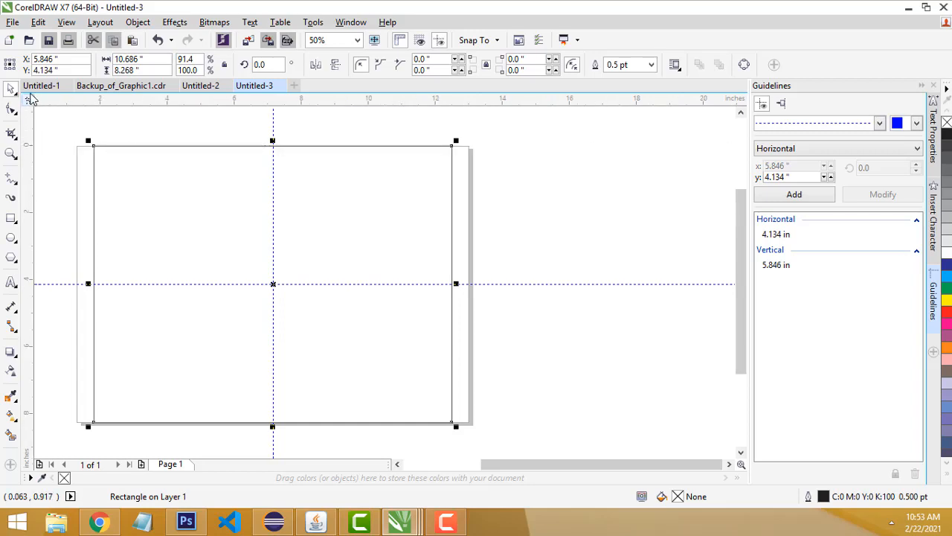
pyautogui.scroll(1, 186, 140)
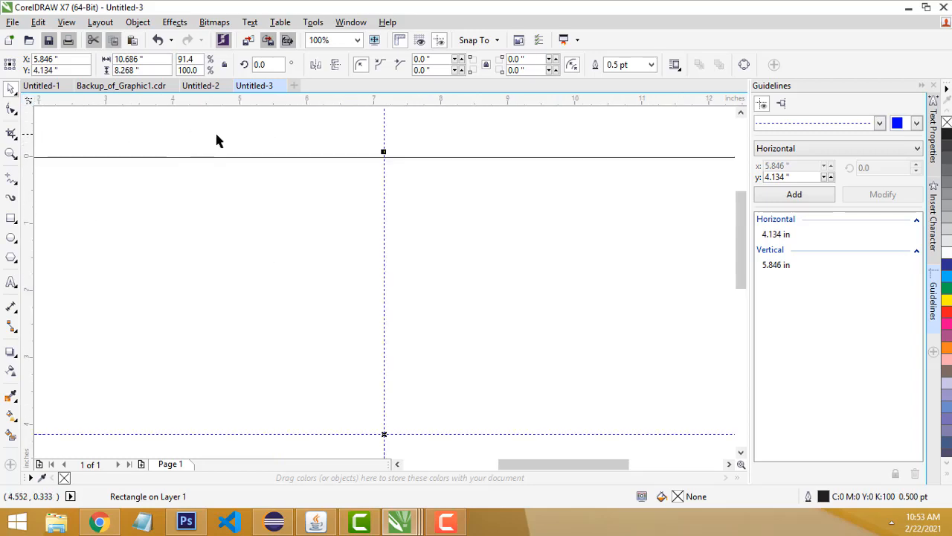
pyautogui.scroll(1, 268, 151)
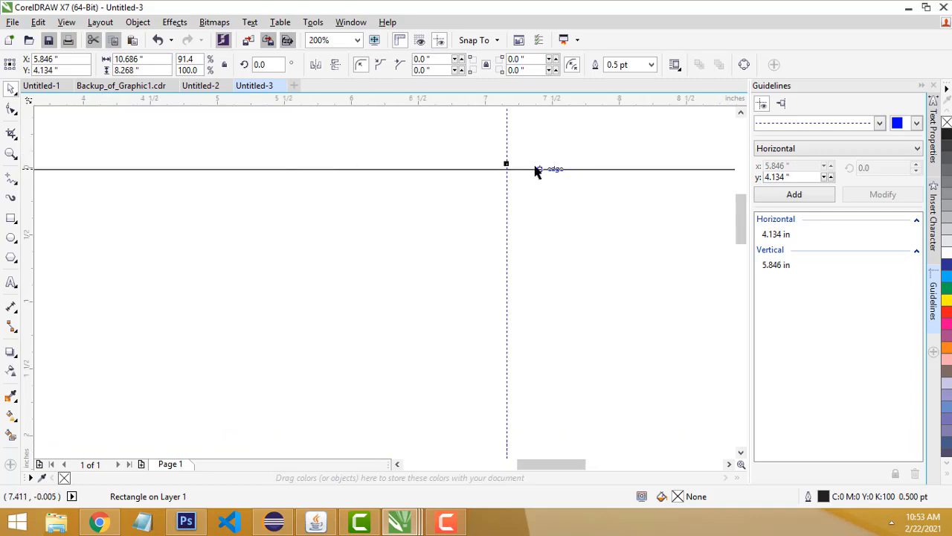
pyautogui.moveTo(508, 171); pyautogui.dragTo(510, 233)
pyautogui.scroll(-4, 484, 293)
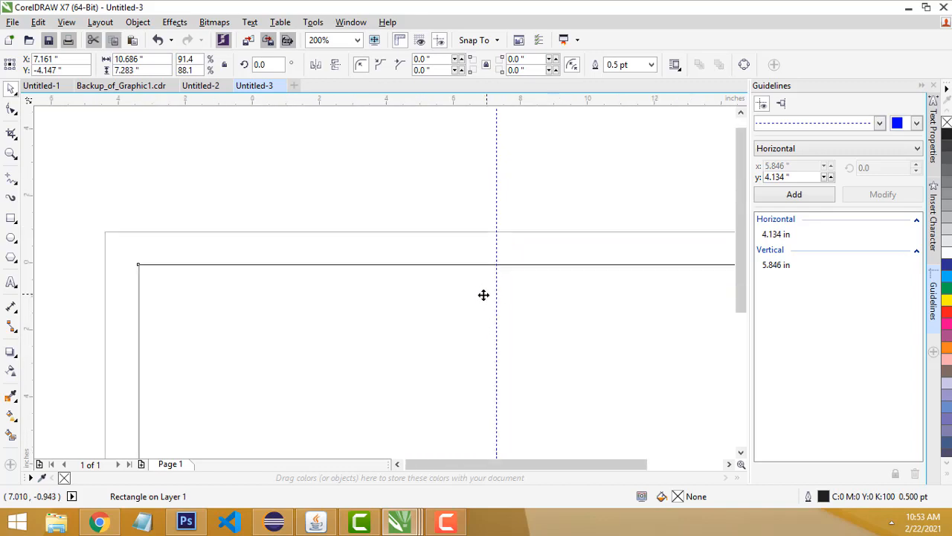
pyautogui.scroll(3, 502, 325)
pyautogui.scroll(-2, 536, 341)
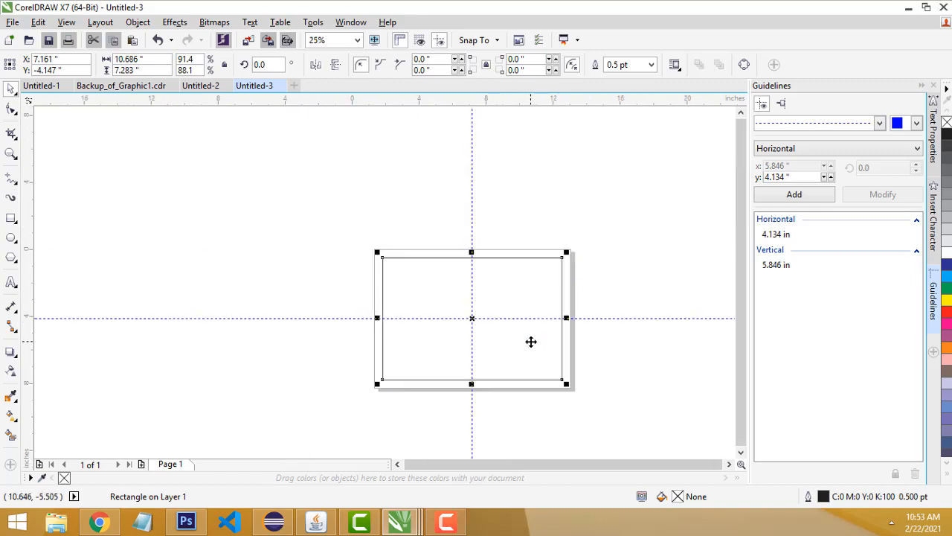
# Step: Place guidelines along the rectangle's four edges, at -0.505 and -7.788 in horizontally and 1.818 and 12.504 in vertically, and delete the rectangle
pyautogui.moveTo(415, 102); pyautogui.dragTo(438, 258)
pyautogui.moveTo(349, 305); pyautogui.dragTo(387, 317)
pyautogui.moveTo(28, 308); pyautogui.dragTo(563, 306)
pyautogui.moveTo(490, 154); pyautogui.dragTo(512, 346)
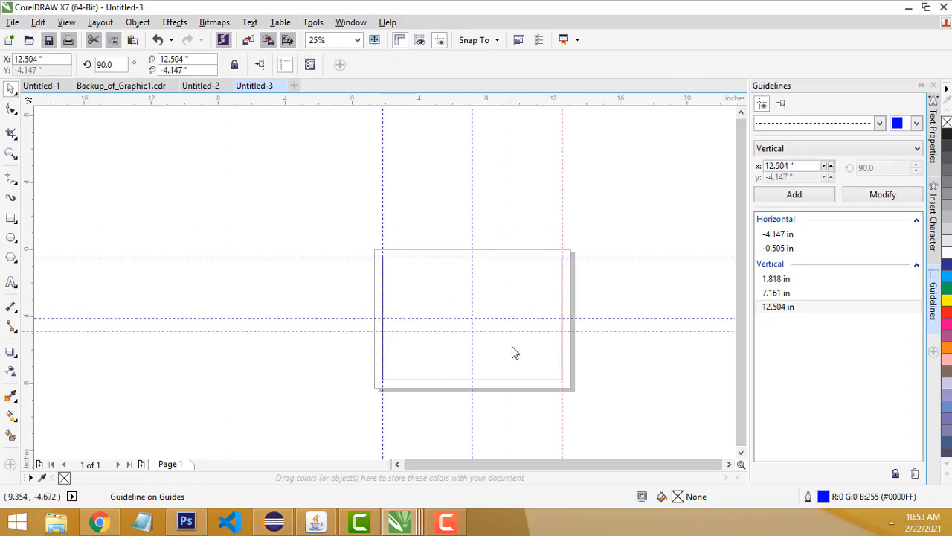
pyautogui.moveTo(511, 388); pyautogui.dragTo(512, 383)
pyautogui.scroll(1, 584, 381)
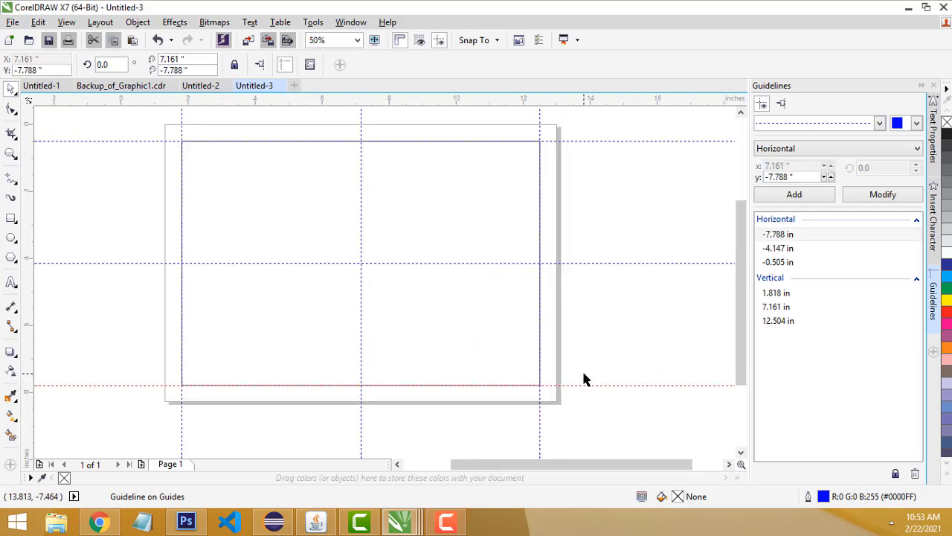
pyautogui.click(494, 142)
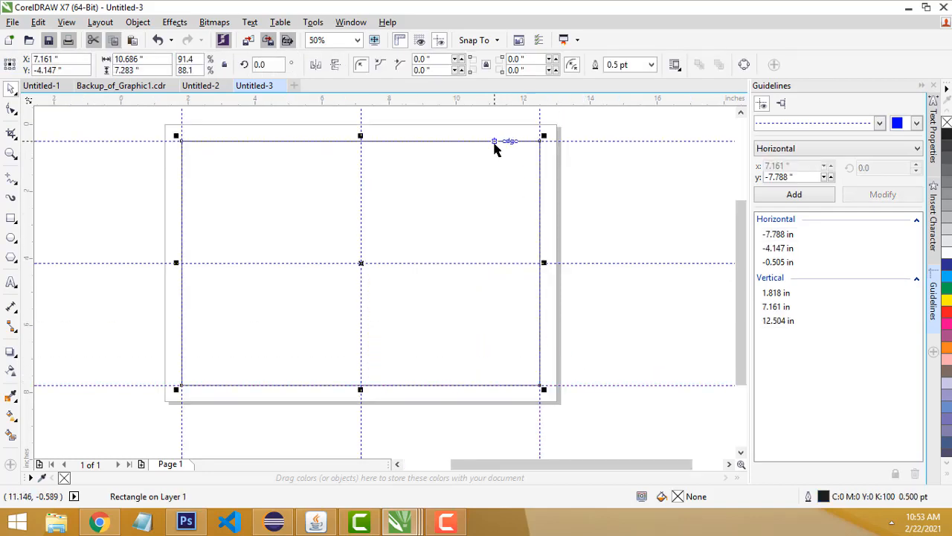
pyautogui.press('Delete')
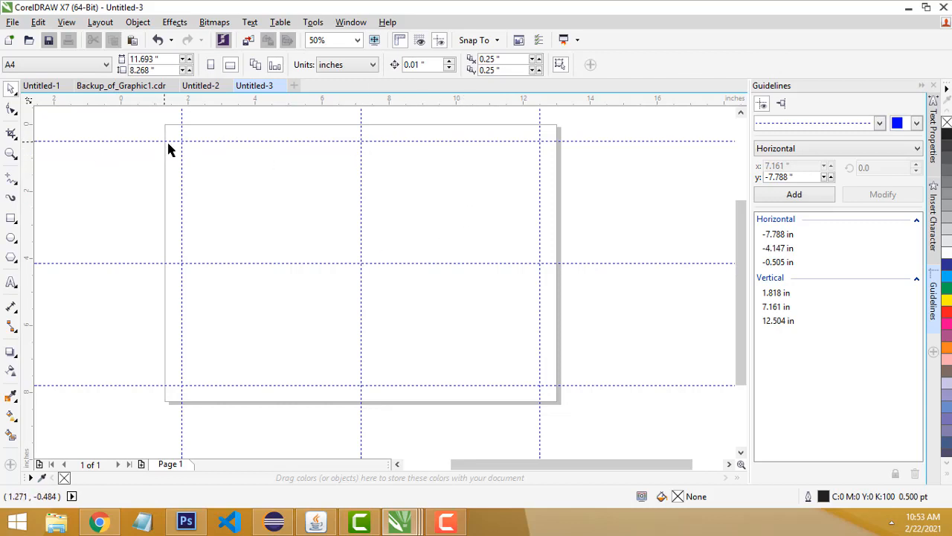
# Step: Draw a strip rectangle about 0.501 by 7.271 in that fills the left margin from the page edge to the left guideline
pyautogui.click(11, 218)
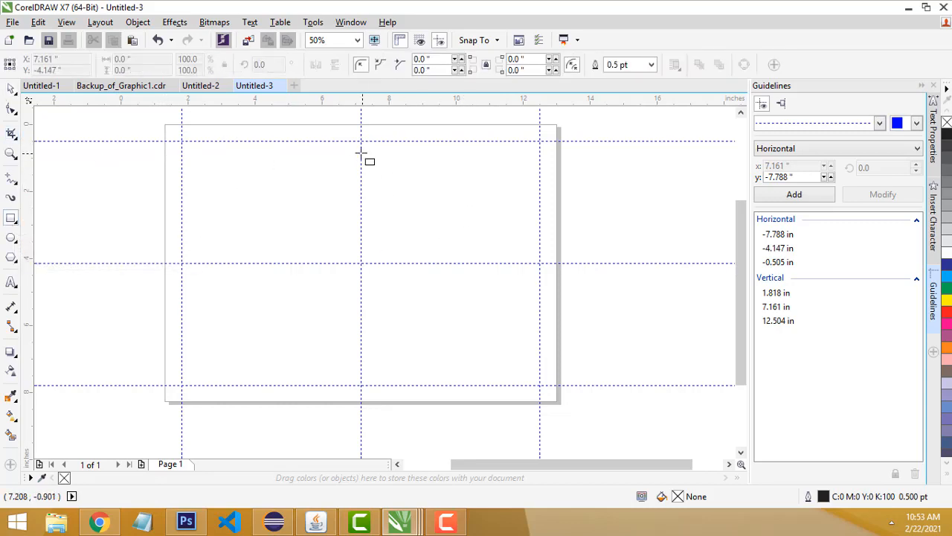
pyautogui.moveTo(166, 142)
pyautogui.mouseDown()
pyautogui.moveTo(184, 213)
pyautogui.moveTo(182, 388)
pyautogui.mouseUp()
pyautogui.scroll(3, 172, 223)
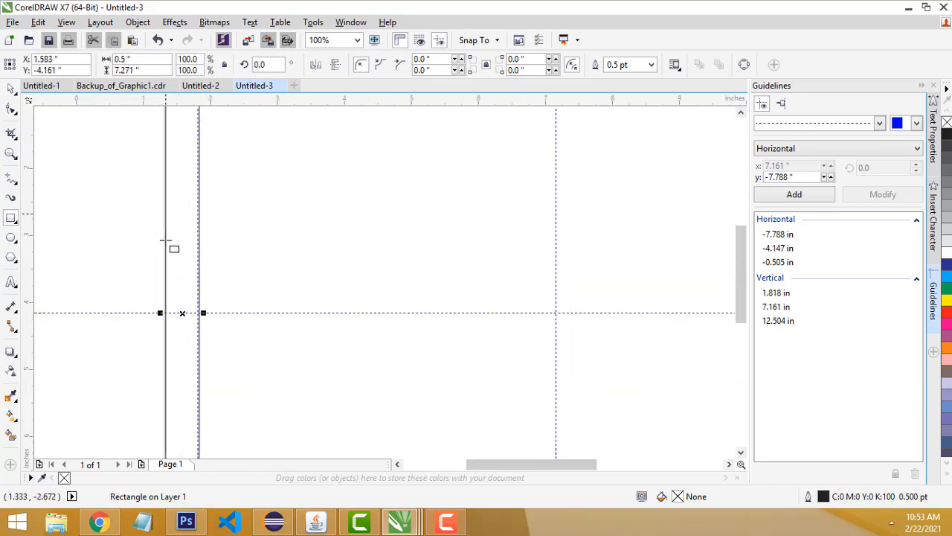
pyautogui.click(11, 88)
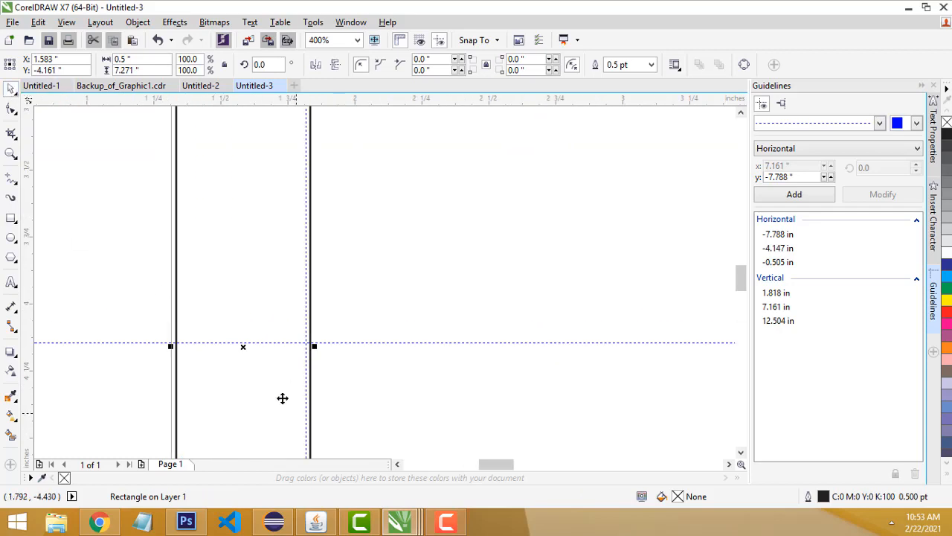
pyautogui.scroll(1, 282, 398)
pyautogui.moveTo(342, 295); pyautogui.dragTo(331, 294)
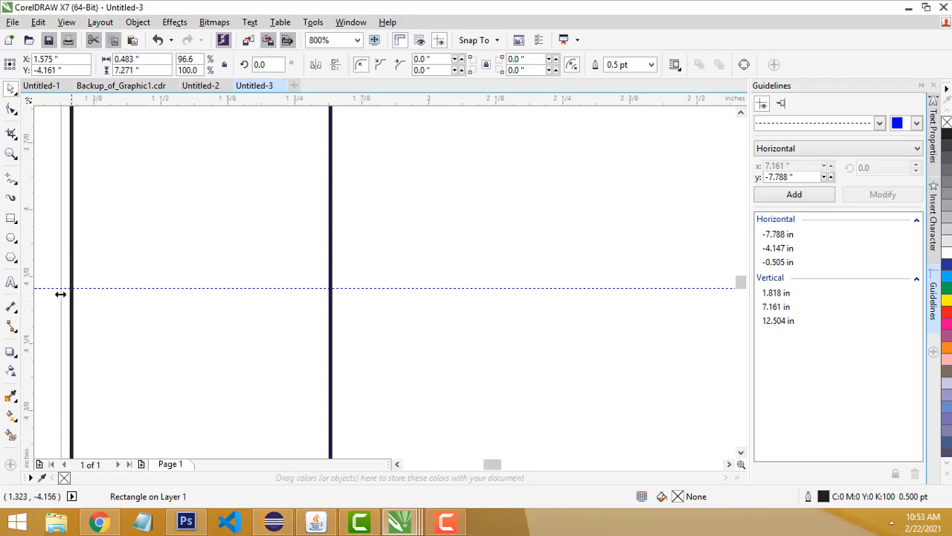
pyautogui.moveTo(61, 294); pyautogui.dragTo(62, 295)
pyautogui.scroll(-3, 133, 298)
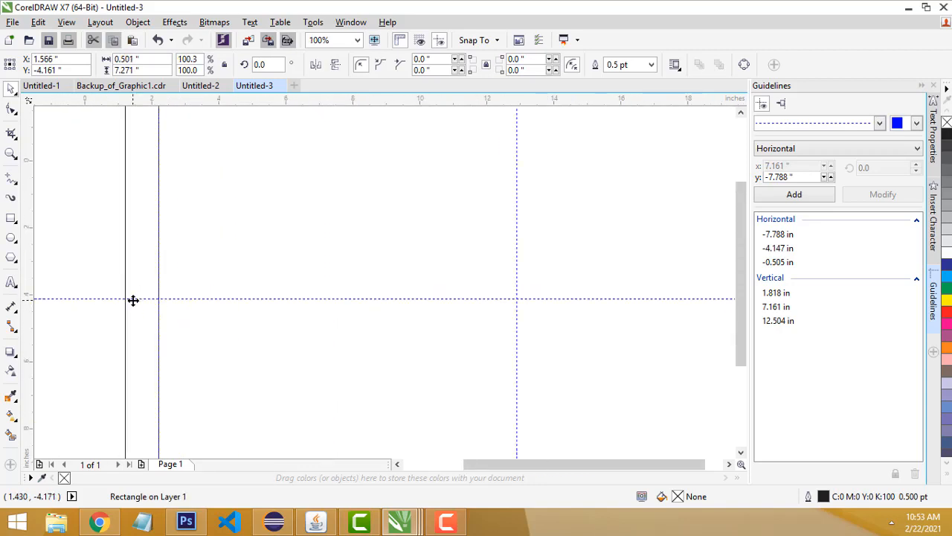
pyautogui.scroll(-1, 133, 300)
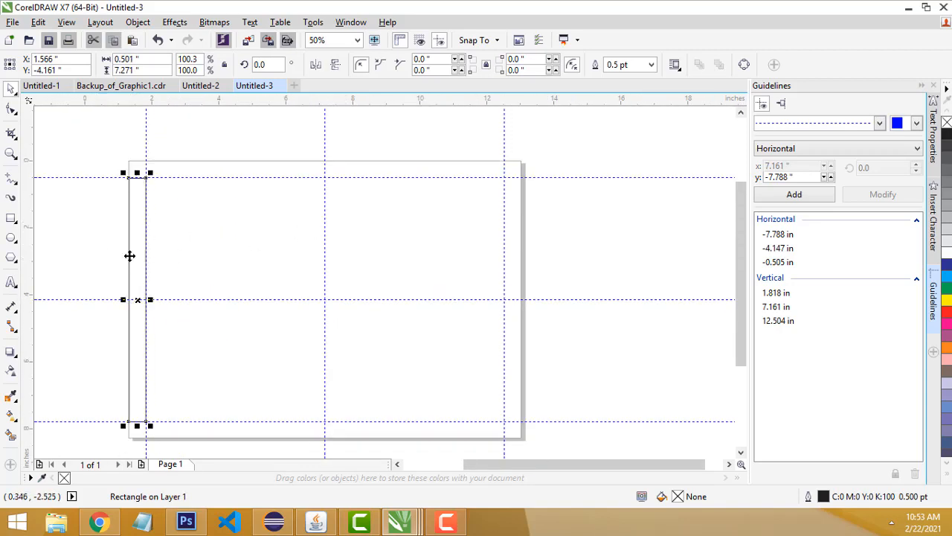
# Step: Copy the margin strip to both sides of the centre guideline and place vertical guidelines on the copies' outer edges at 6.648 and 7.65 in
pyautogui.moveTo(135, 253); pyautogui.dragTo(332, 255)
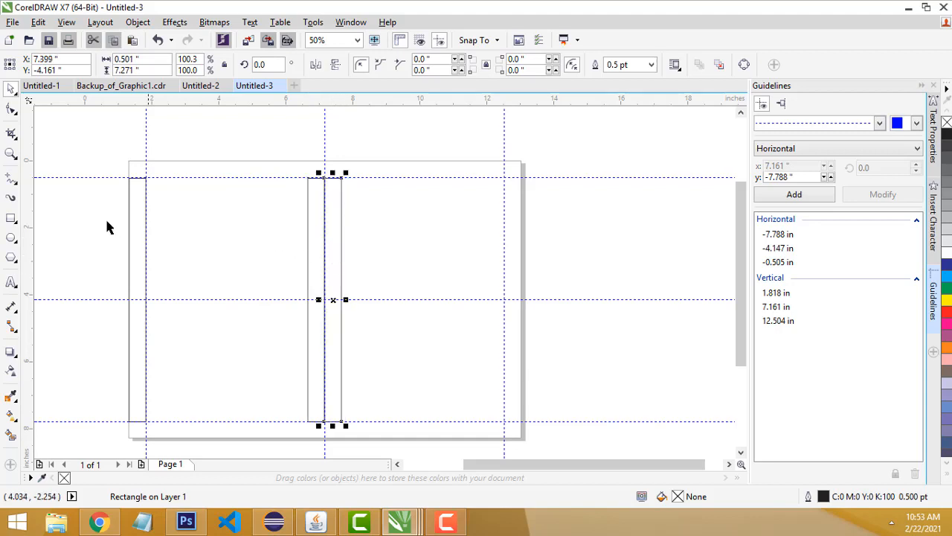
pyautogui.moveTo(28, 221); pyautogui.dragTo(307, 238)
pyautogui.moveTo(248, 229); pyautogui.dragTo(337, 226)
# Step: Delete the strip copies at the centre and the original strip in the left margin, and select the vertical centre guideline
pyautogui.click(332, 223)
pyautogui.press('Delete')
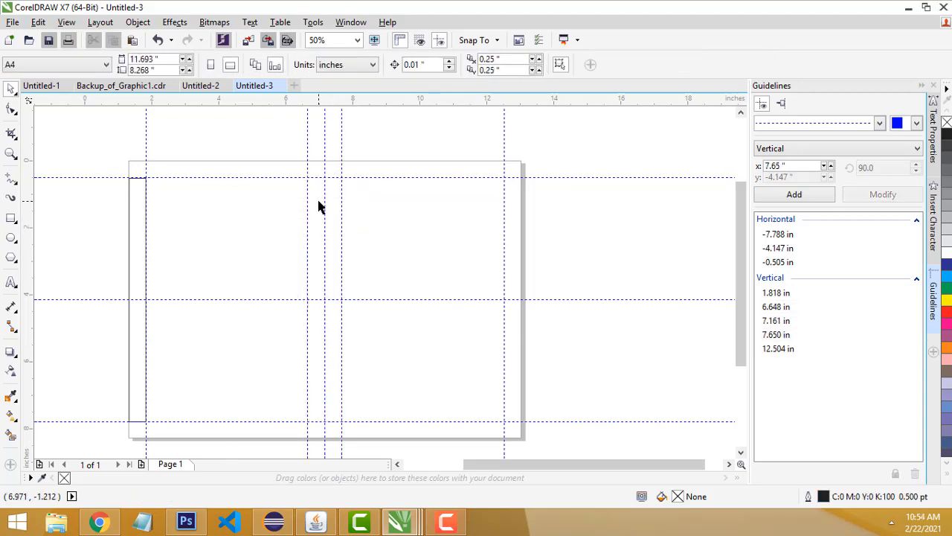
pyautogui.click(143, 201)
pyautogui.press('Delete')
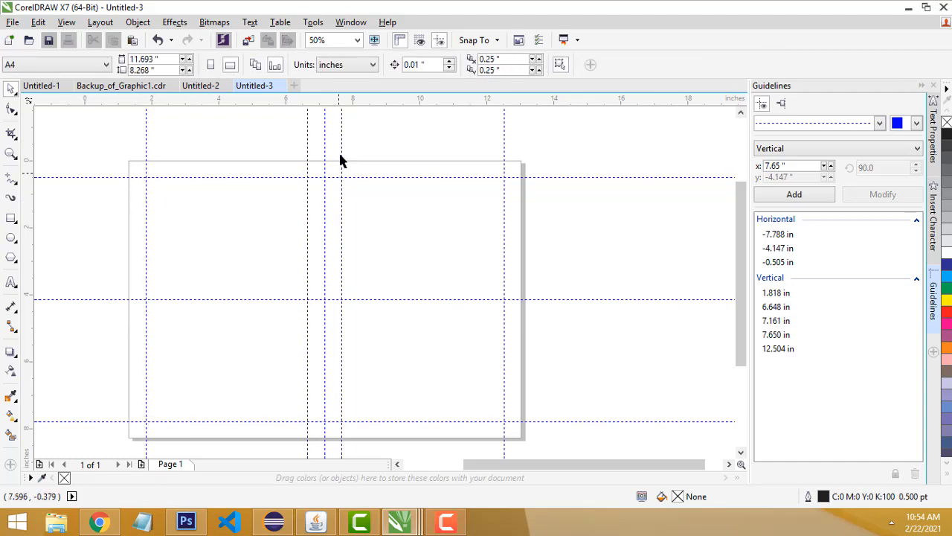
pyautogui.click(325, 145)
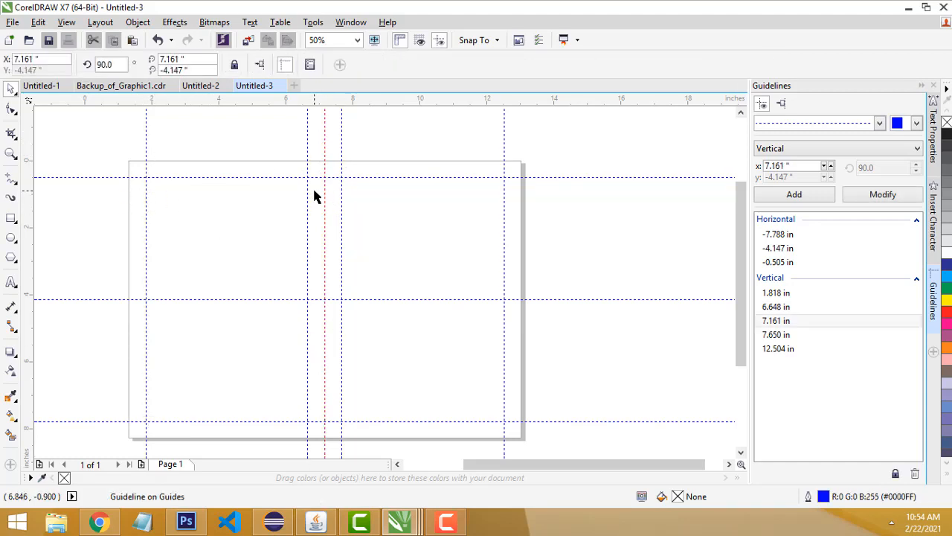
# Step: Move the second header block from the Untitled-2 document to the empty area beside the Untitled-3 page, and re-dock the Untitled-2 window
pyautogui.click(155, 198)
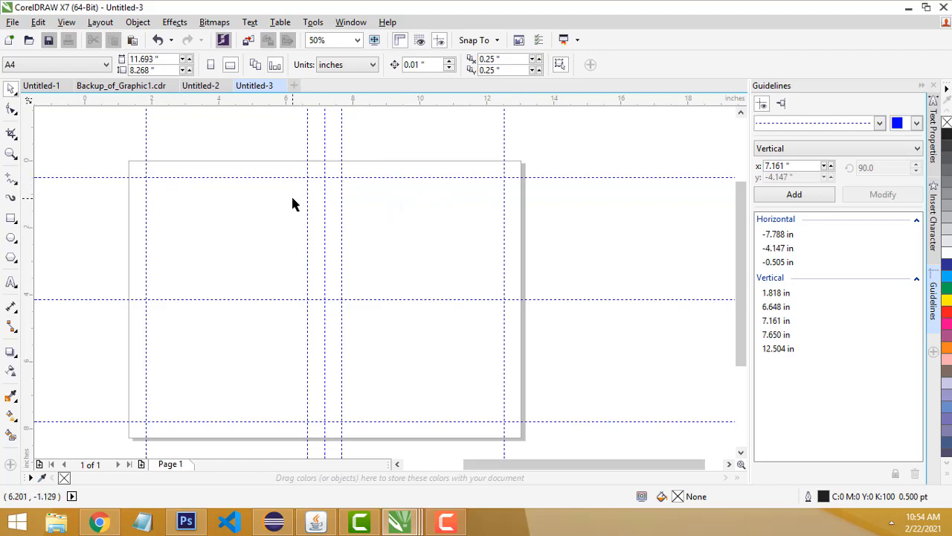
pyautogui.click(202, 85)
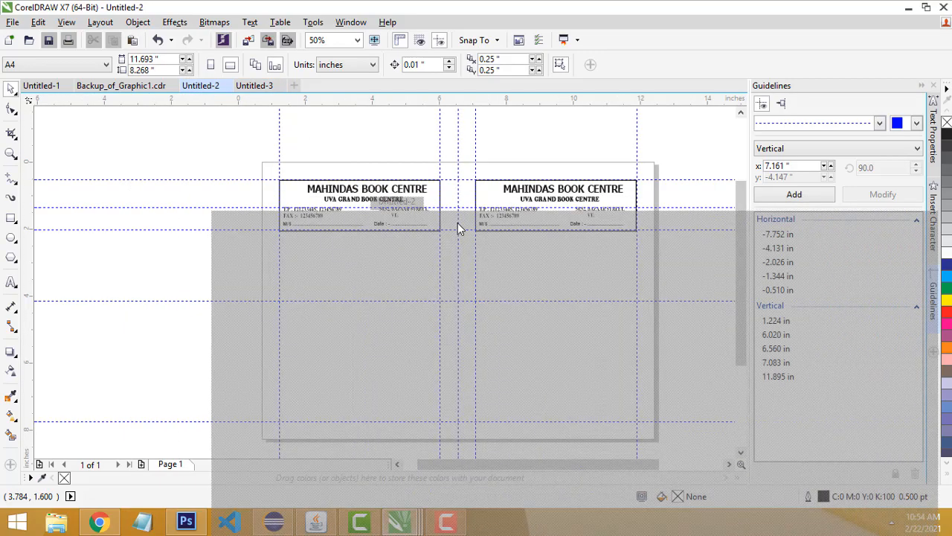
pyautogui.moveTo(457, 222); pyautogui.dragTo(572, 263)
pyautogui.moveTo(734, 321); pyautogui.dragTo(924, 403)
pyautogui.moveTo(834, 343); pyautogui.dragTo(847, 241)
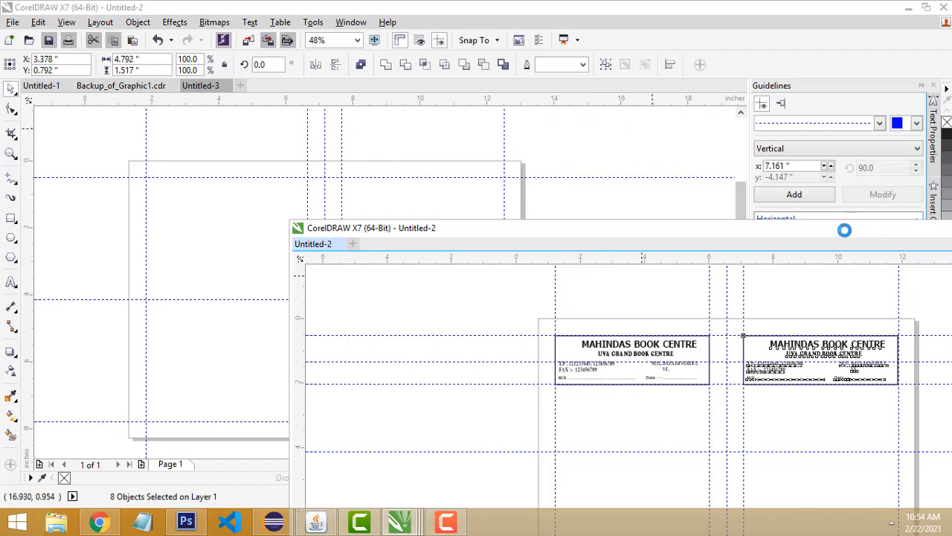
pyautogui.moveTo(630, 232); pyautogui.dragTo(304, 90)
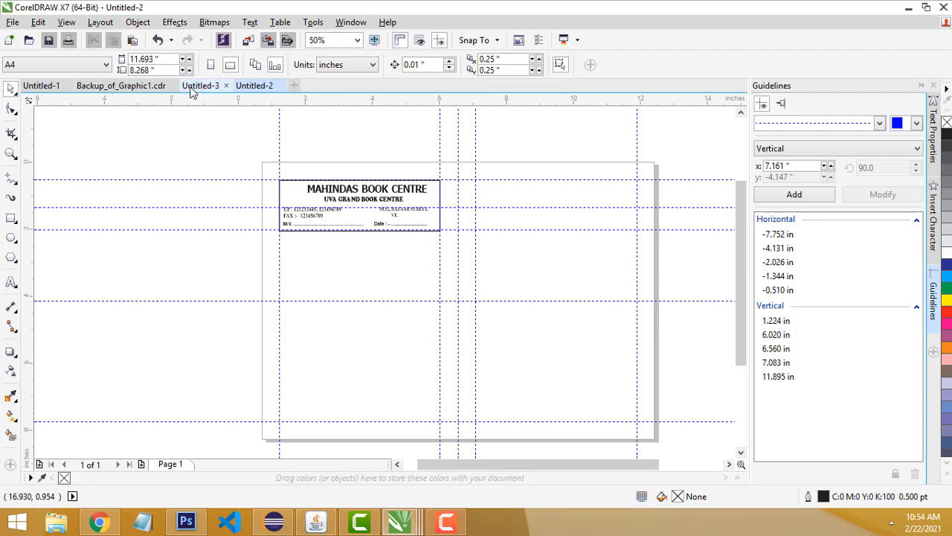
pyautogui.click(195, 88)
# Step: Copy the header block's border frame to the empty area just below the block
pyautogui.scroll(-1, 594, 168)
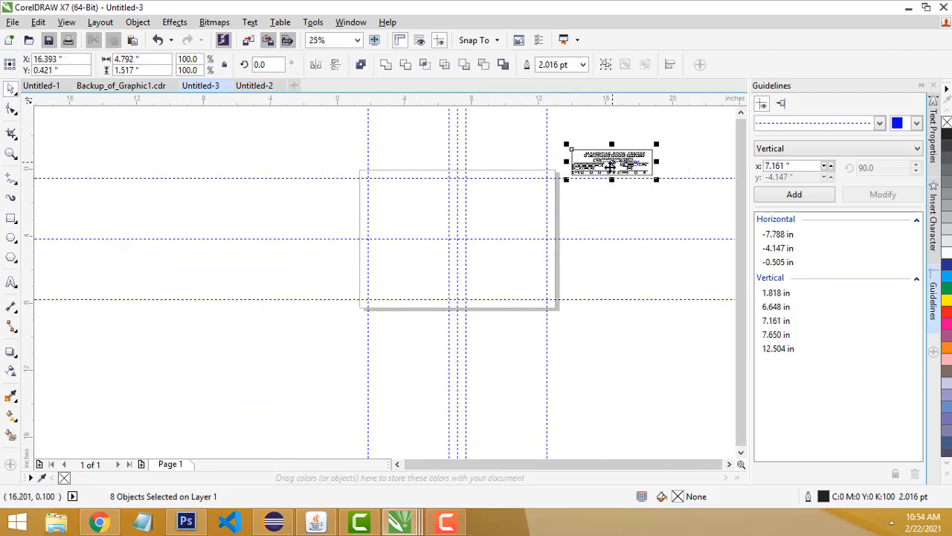
pyautogui.scroll(2, 644, 153)
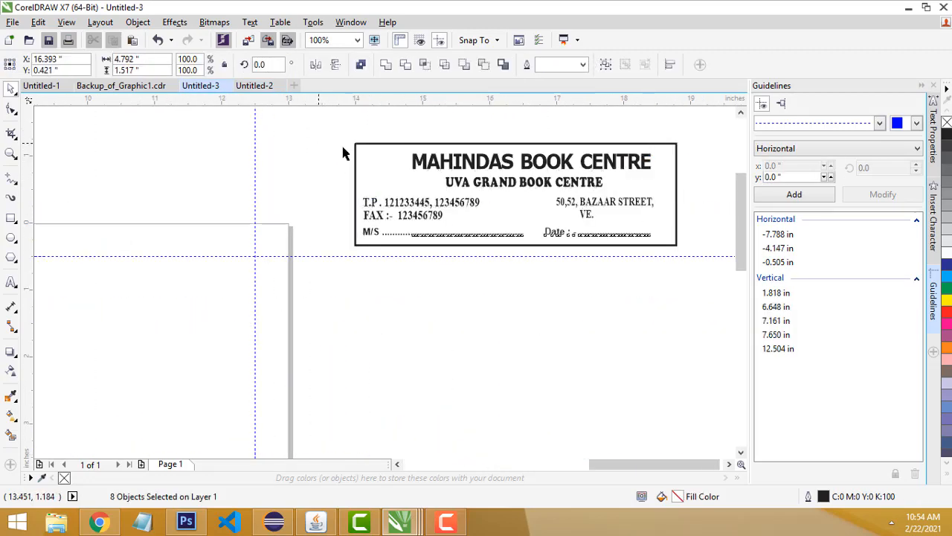
pyautogui.click(367, 146)
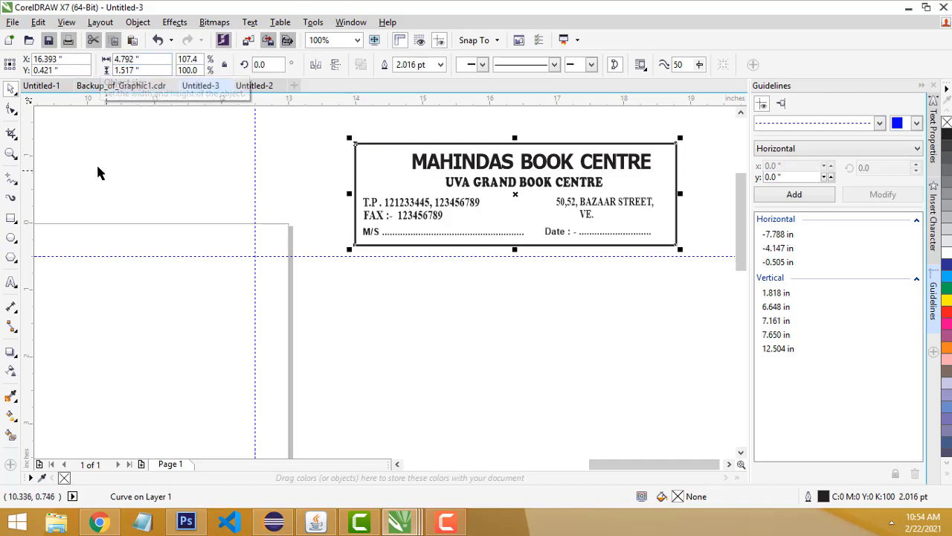
pyautogui.click(446, 136)
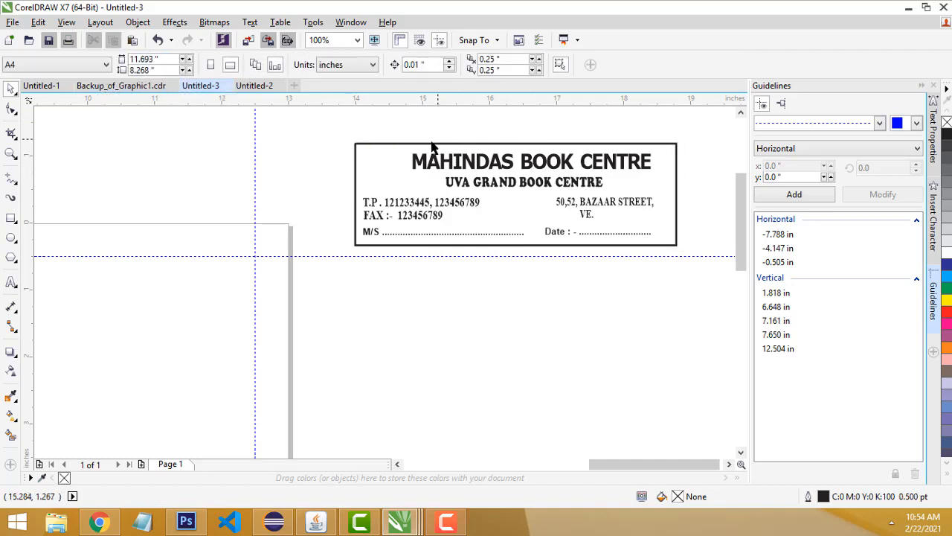
pyautogui.click(429, 143)
pyautogui.moveTo(425, 145); pyautogui.dragTo(439, 300)
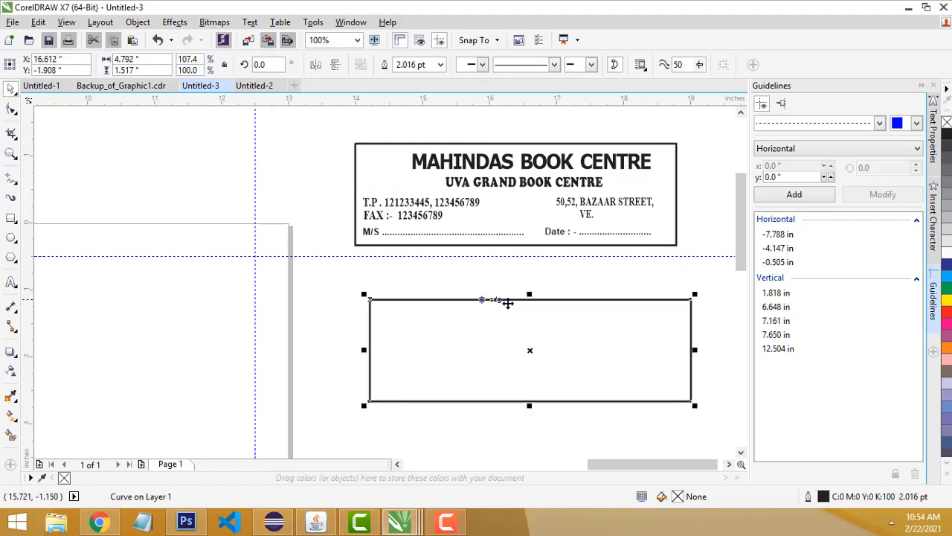
# Step: Move the frame copy onto the page, fitting its corner to the upper and left margin guidelines
pyautogui.scroll(-2, 513, 316)
pyautogui.scroll(1, 491, 320)
pyautogui.moveTo(508, 321); pyautogui.dragTo(94, 300)
pyautogui.scroll(-2, 323, 336)
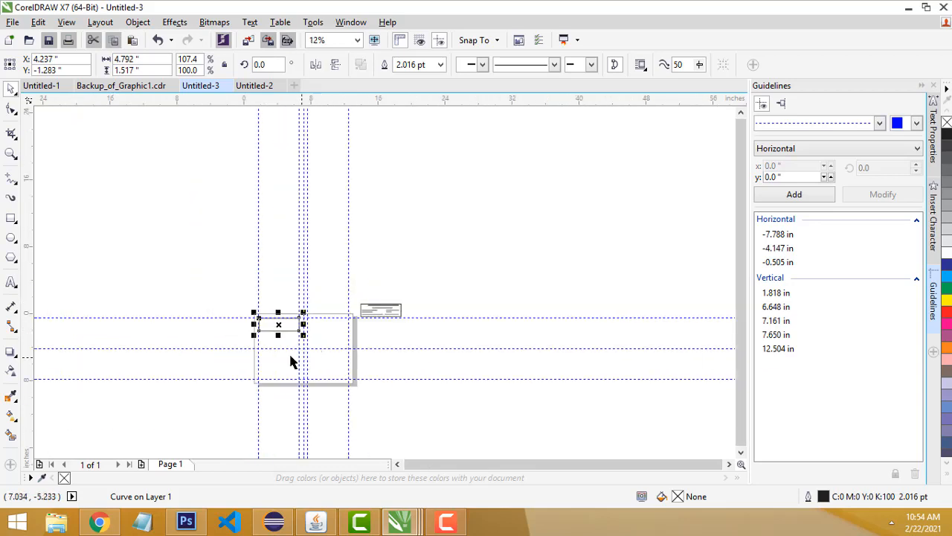
pyautogui.scroll(2, 280, 334)
pyautogui.scroll(-1, 350, 272)
pyautogui.scroll(1, 350, 273)
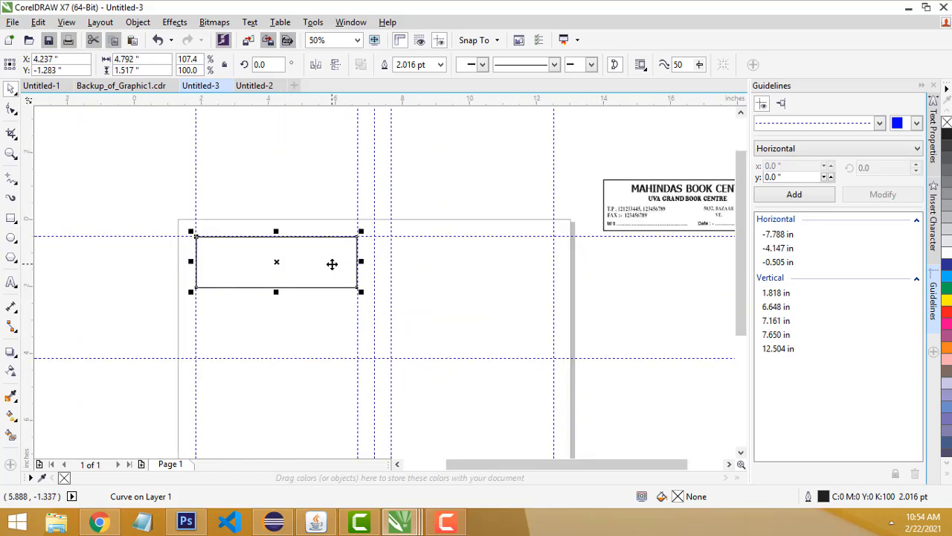
# Step: Move the title "MAHINDAS BOOK CENTRE" from the header block into the upper part of the frame on the page
pyautogui.hscroll(1, 402, 268)
pyautogui.scroll(-1, 645, 220)
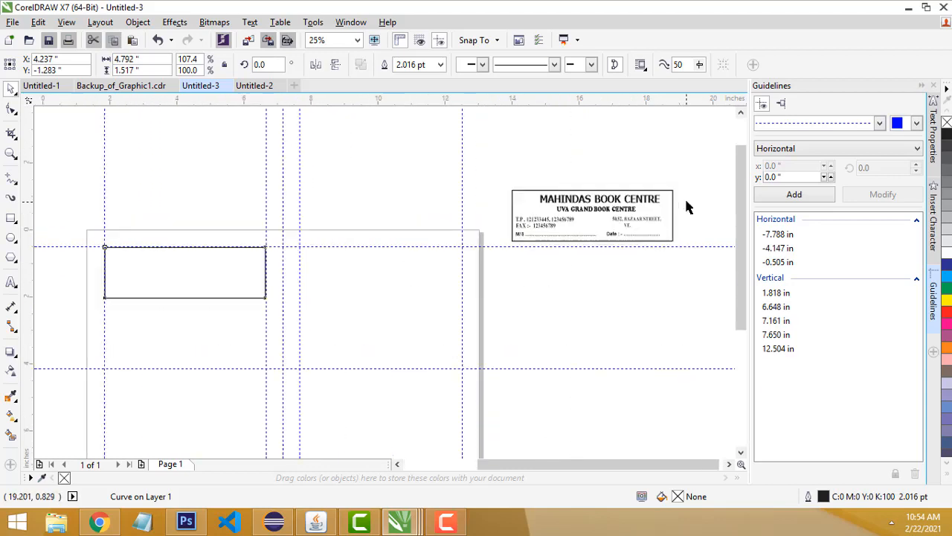
pyautogui.scroll(2, 542, 215)
pyautogui.scroll(-1, 560, 215)
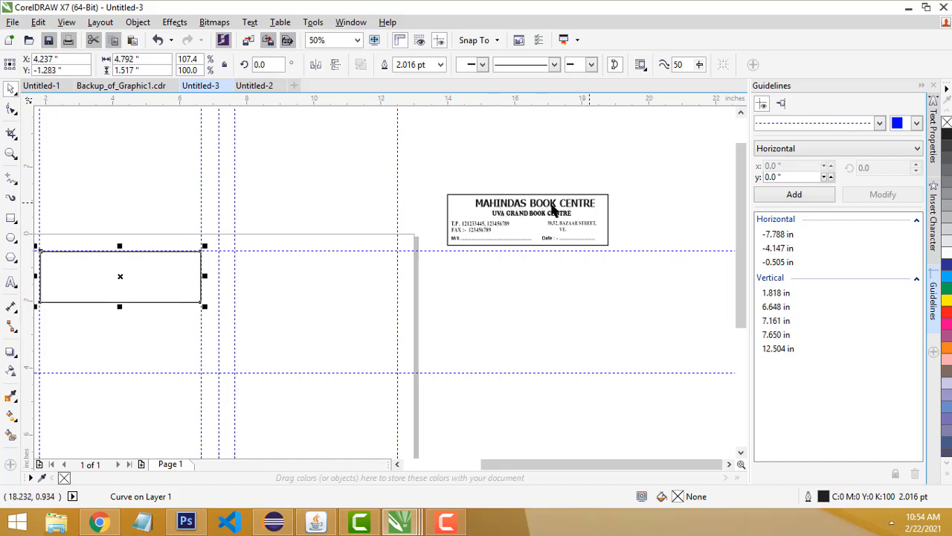
pyautogui.click(526, 211)
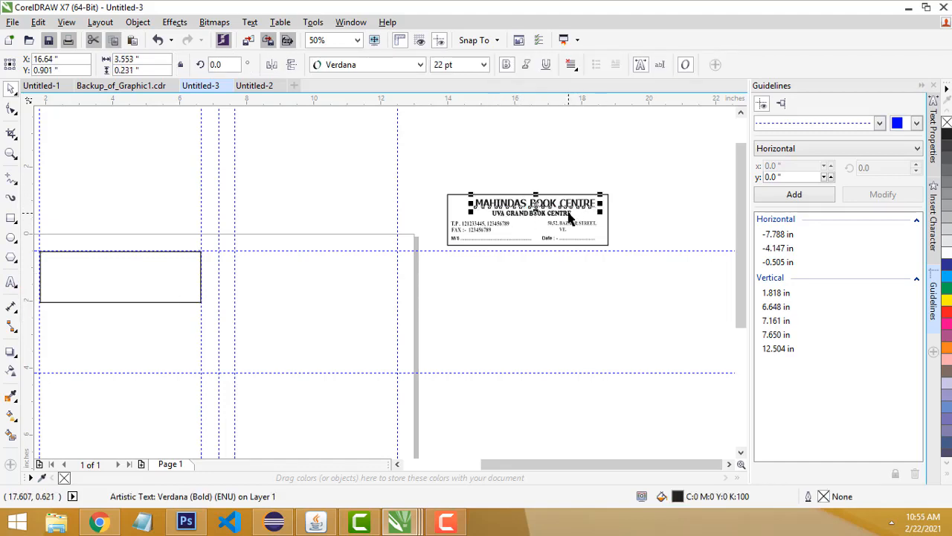
pyautogui.moveTo(517, 202); pyautogui.dragTo(82, 262)
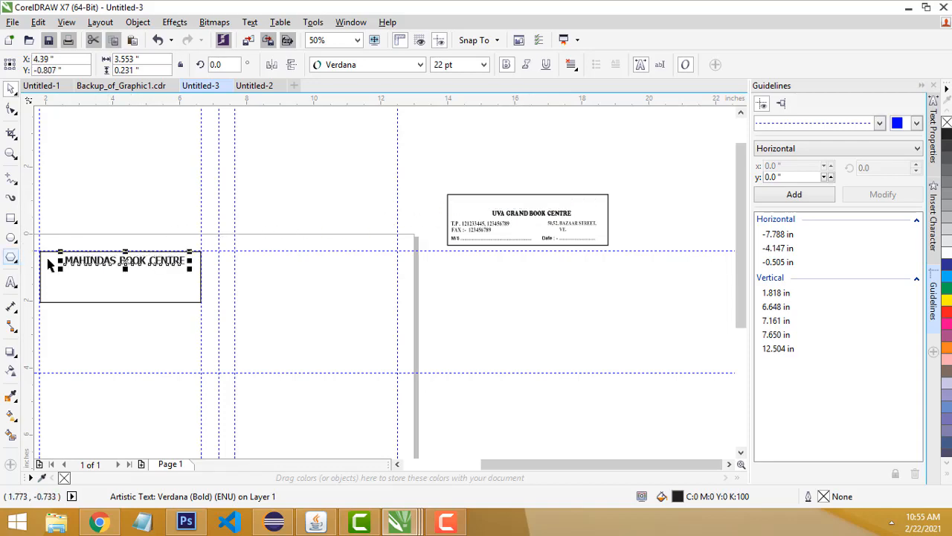
# Step: Examine the title's placement inside the frame up close and in a full-screen preview
pyautogui.scroll(-1, 82, 264)
pyautogui.scroll(3, 75, 264)
pyautogui.scroll(-1, 323, 268)
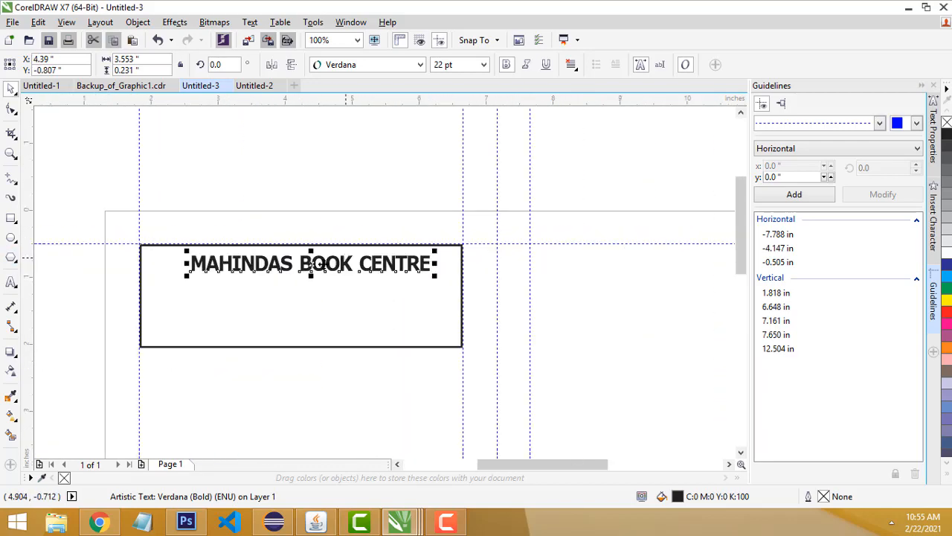
pyautogui.scroll(2, 313, 236)
pyautogui.scroll(-1, 439, 190)
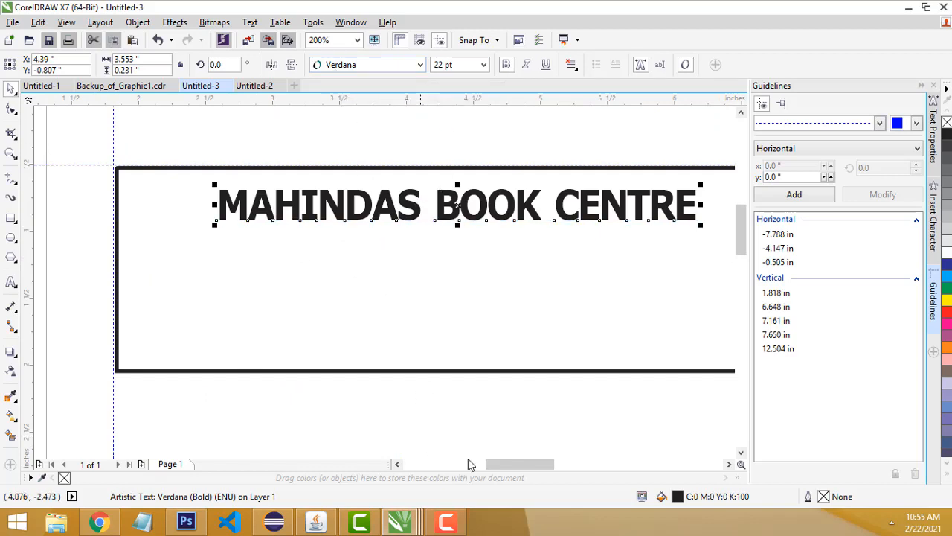
pyautogui.moveTo(510, 461); pyautogui.dragTo(517, 461)
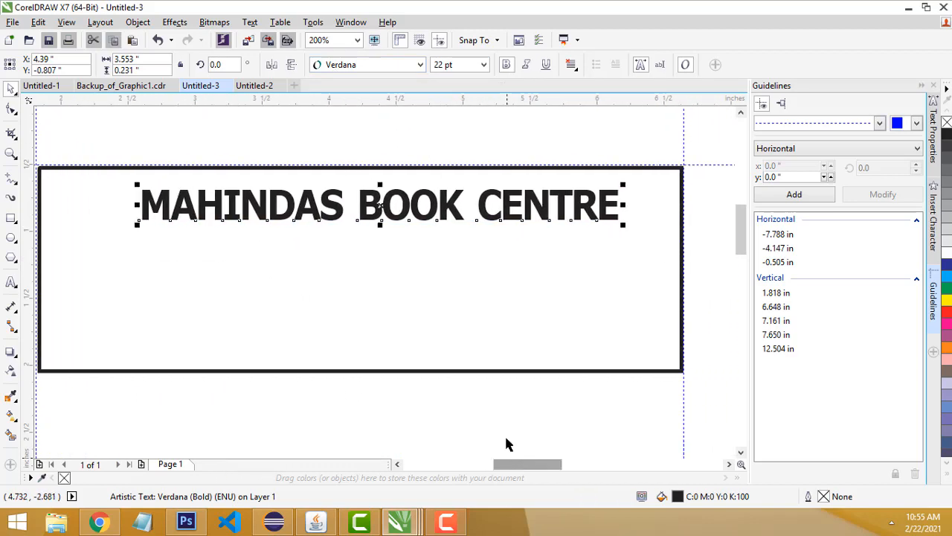
pyautogui.click(458, 421)
pyautogui.rightClick(394, 130)
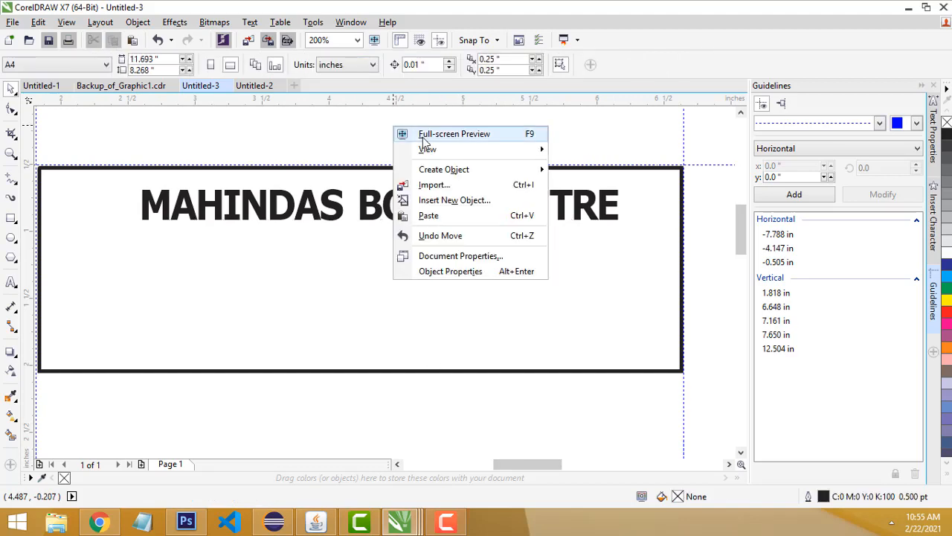
pyautogui.click(402, 134)
pyautogui.press('Escape')
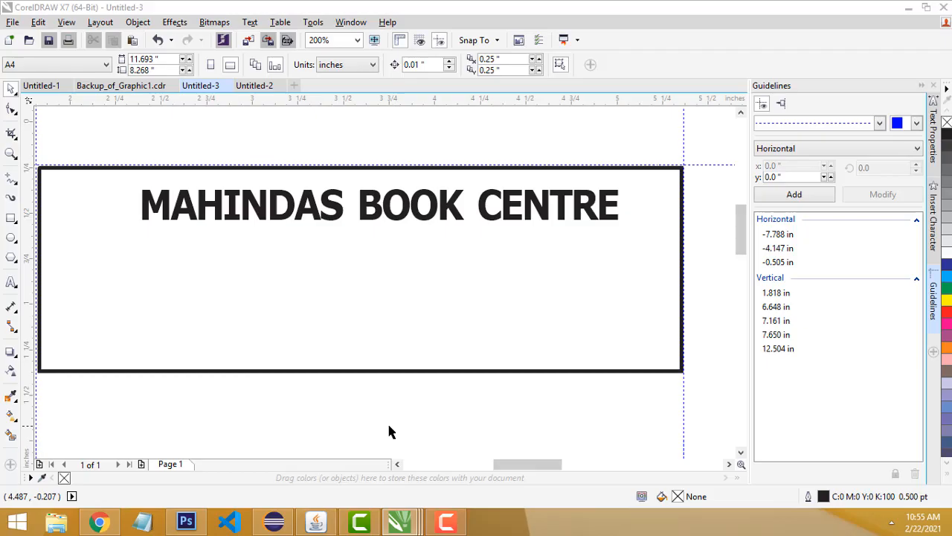
pyautogui.scroll(-1, 372, 415)
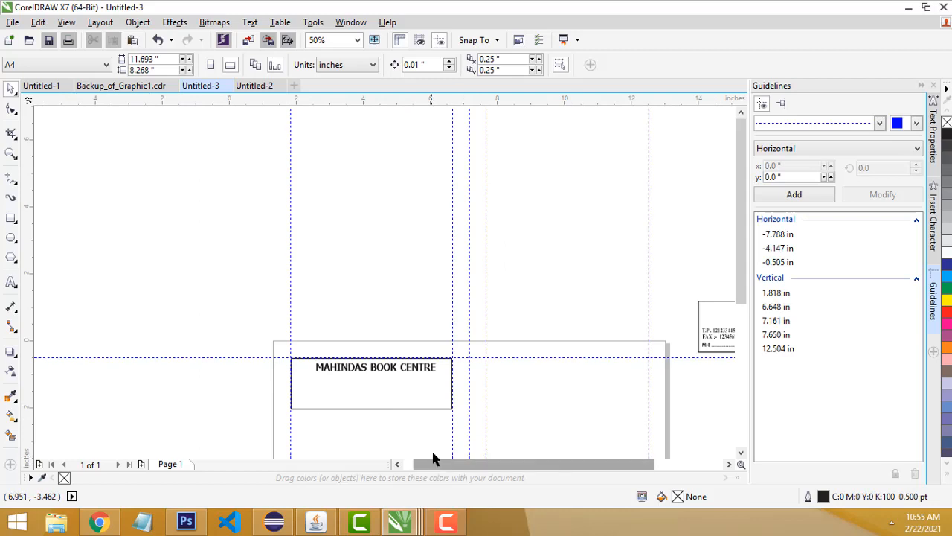
pyautogui.scroll(1, 439, 442)
pyautogui.moveTo(539, 471); pyautogui.dragTo(551, 468)
pyautogui.doubleClick(212, 298)
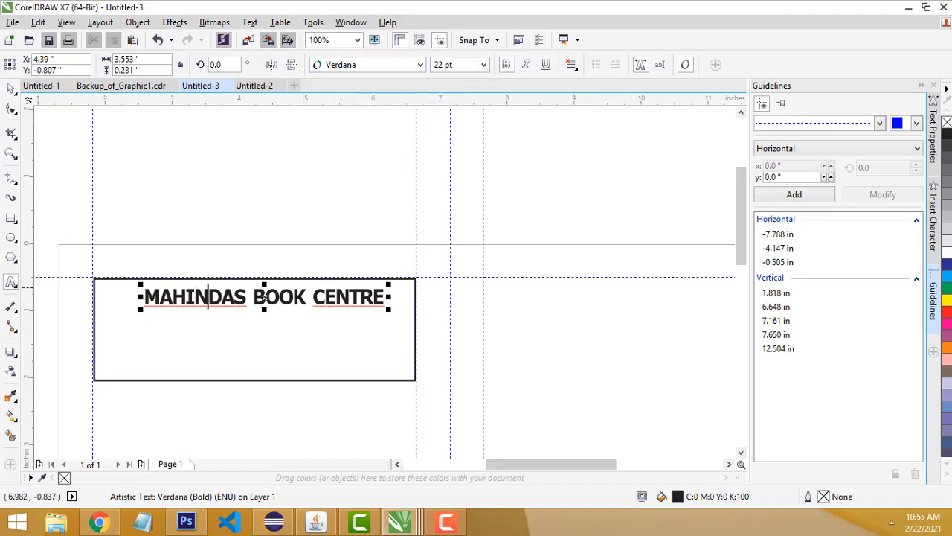
pyautogui.click(10, 108)
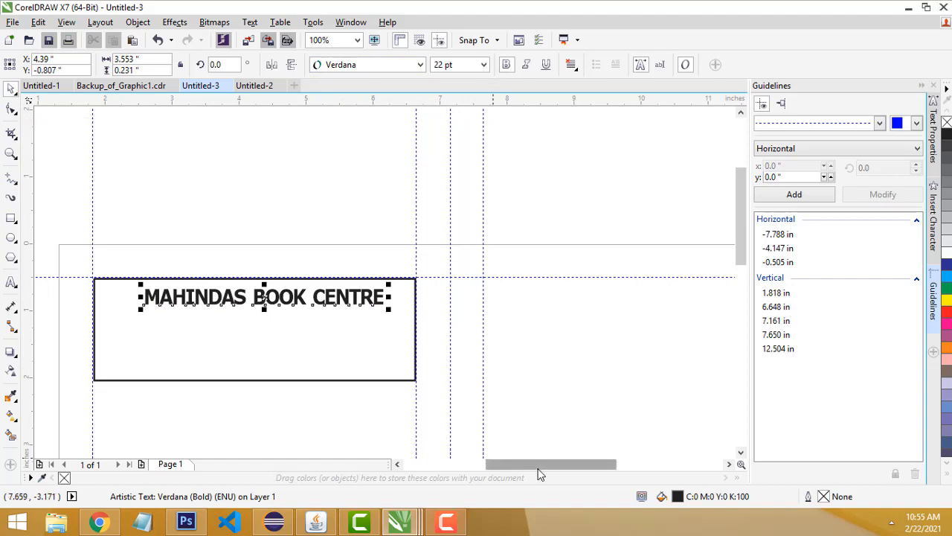
# Step: Move the T.P. and FAX lines from the header block into the page frame, below the title near the frame's left edge
pyautogui.moveTo(538, 464); pyautogui.dragTo(667, 466)
pyautogui.scroll(-1, 608, 410)
pyautogui.scroll(1, 676, 366)
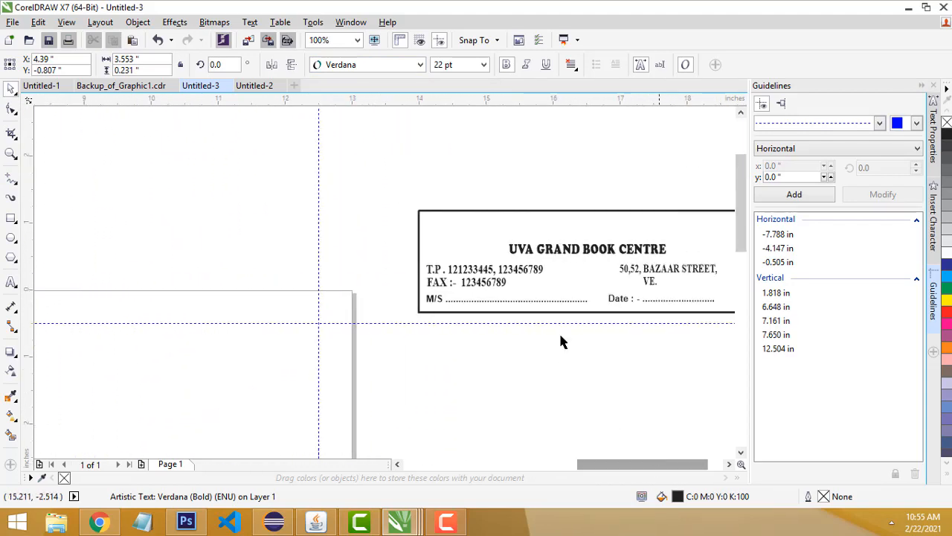
pyautogui.click(437, 274)
pyautogui.keyDown('shift'); pyautogui.click(431, 282); pyautogui.keyUp('shift')
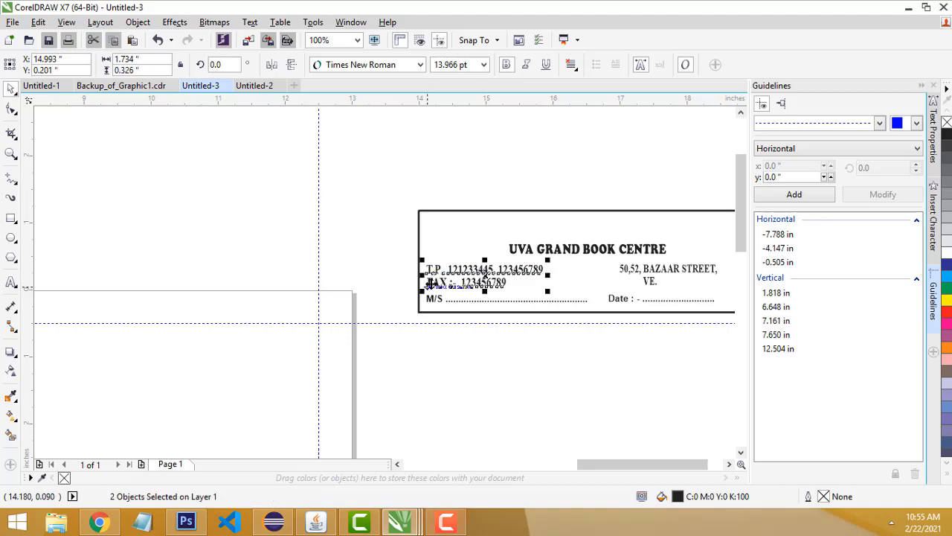
pyautogui.moveTo(439, 274); pyautogui.dragTo(84, 356)
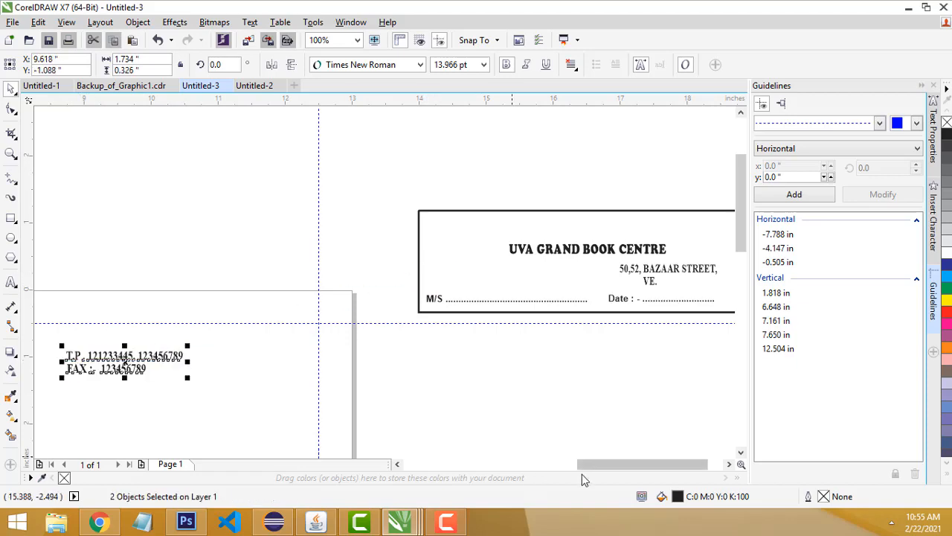
pyautogui.moveTo(582, 469); pyautogui.dragTo(498, 465)
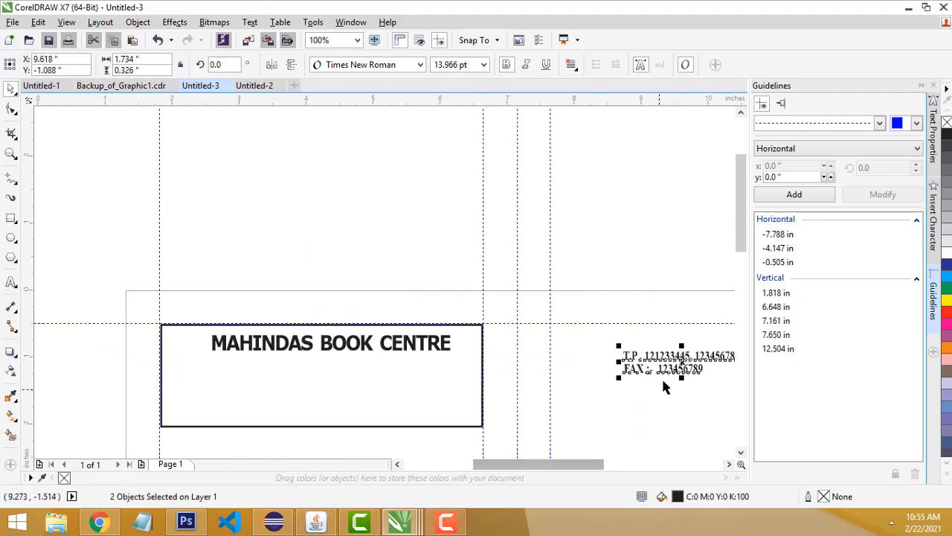
pyautogui.moveTo(659, 363); pyautogui.dragTo(205, 371)
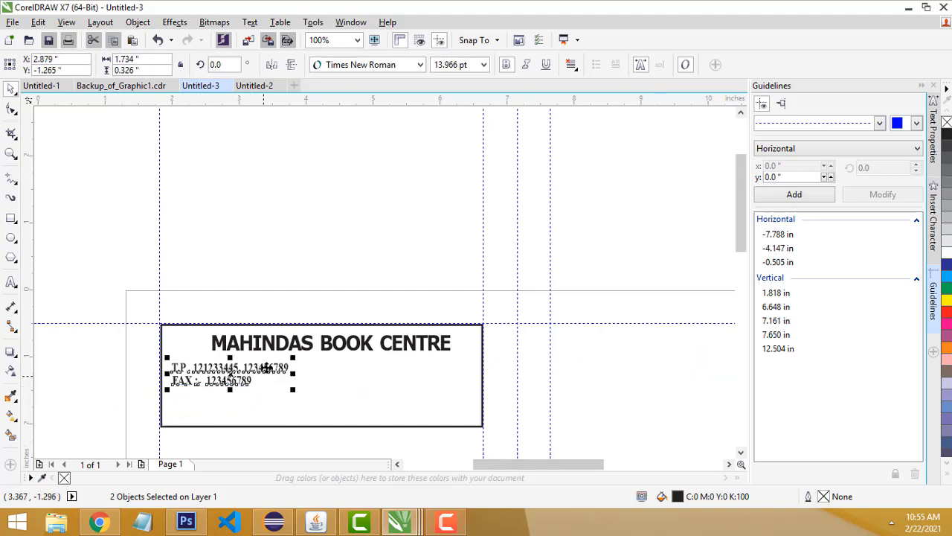
pyautogui.moveTo(266, 367); pyautogui.dragTo(261, 380)
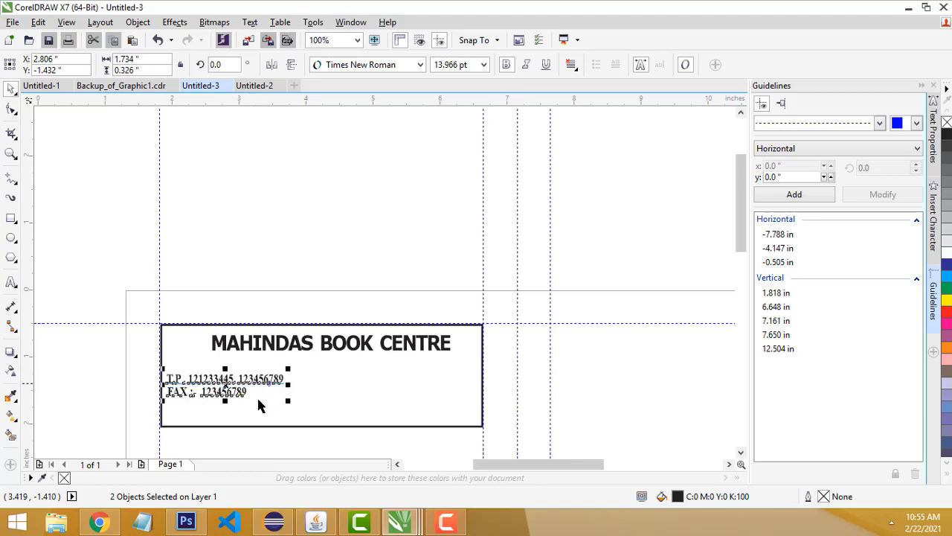
pyautogui.click(478, 278)
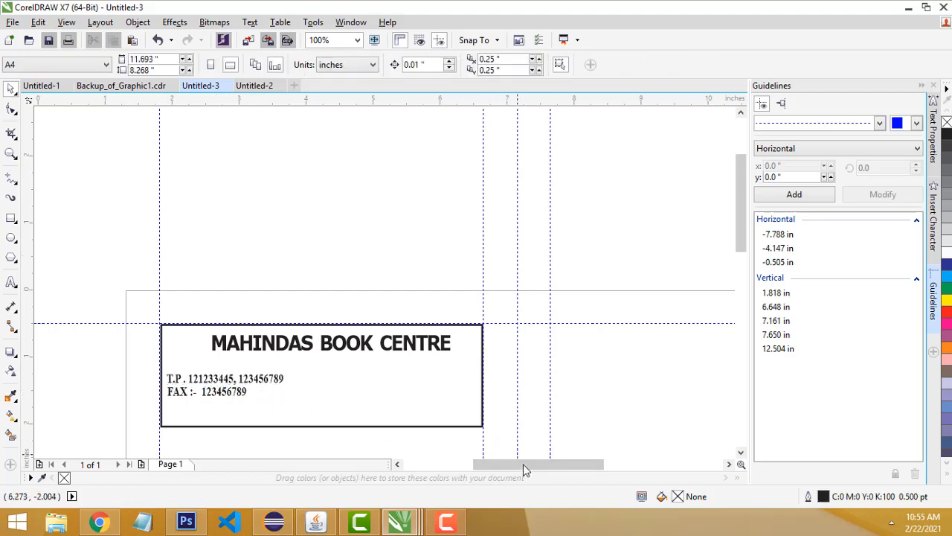
# Step: Move the M/S, Date and address lines together from the off-page header block into the page frame, below the title
pyautogui.moveTo(524, 468); pyautogui.dragTo(615, 461)
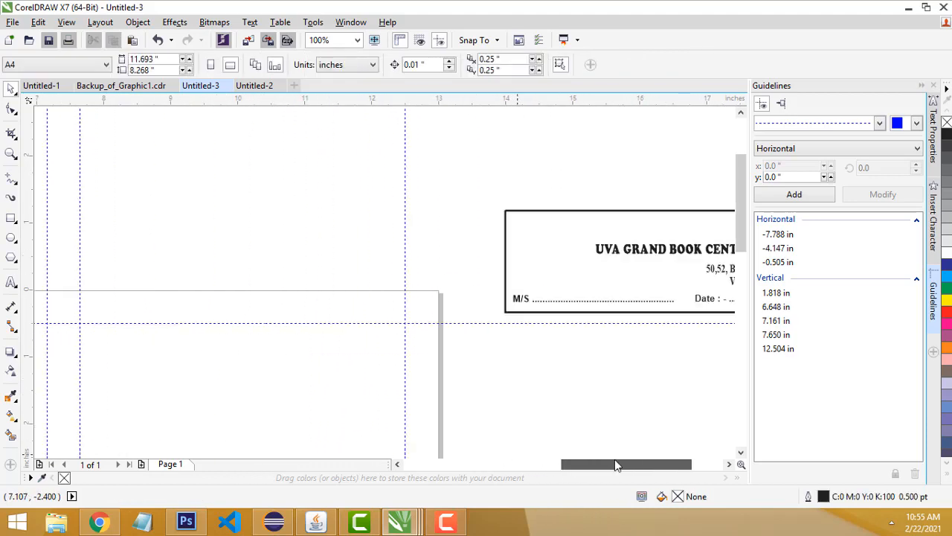
pyautogui.click(521, 301)
pyautogui.hscroll(3, 644, 459)
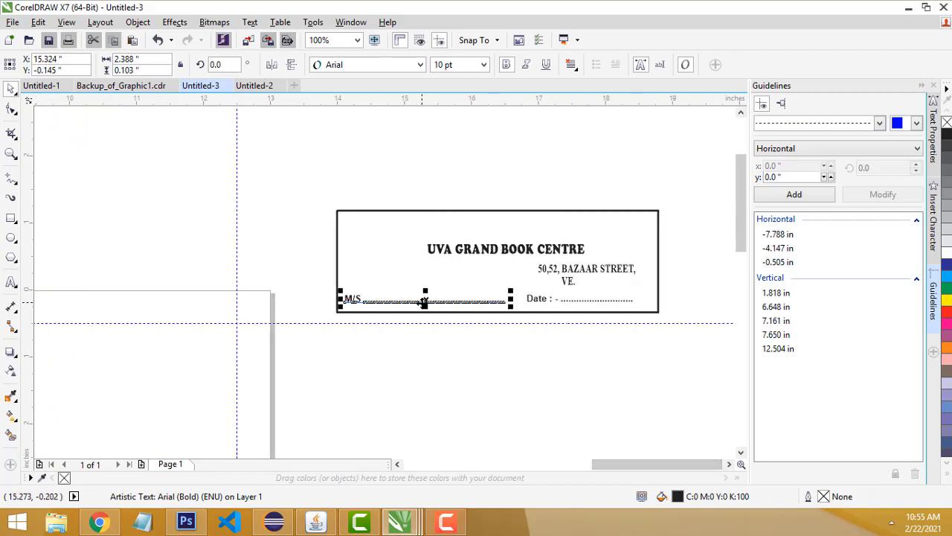
pyautogui.keyDown('shift'); pyautogui.click(543, 300); pyautogui.keyUp('shift')
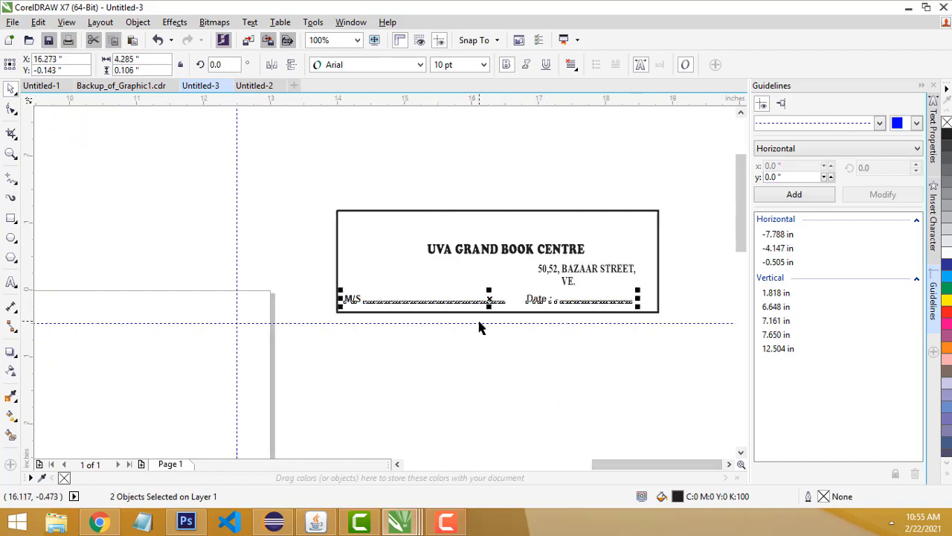
pyautogui.keyDown('shift'); pyautogui.click(612, 272); pyautogui.keyUp('shift')
pyautogui.moveTo(551, 271); pyautogui.dragTo(309, 343)
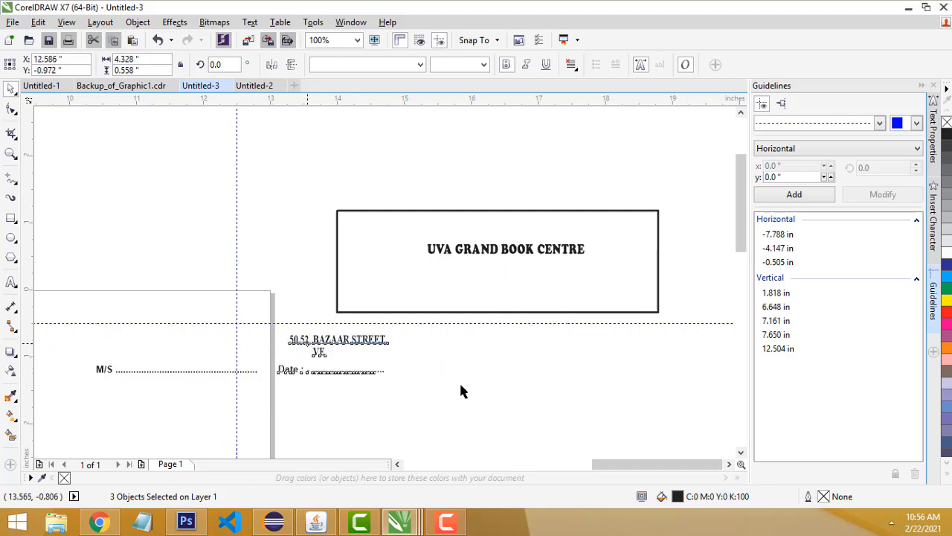
pyautogui.click(397, 464)
pyautogui.click(397, 463)
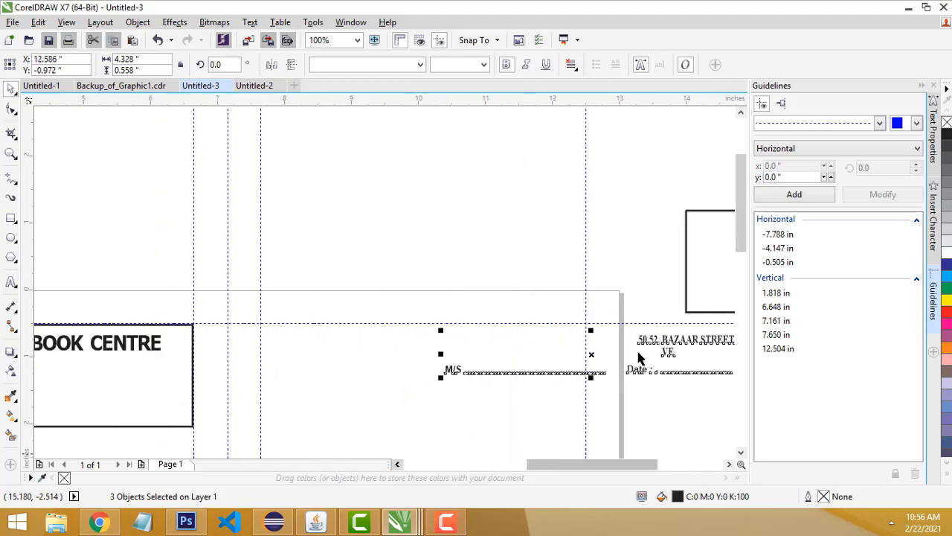
pyautogui.moveTo(655, 340); pyautogui.dragTo(101, 376)
pyautogui.moveTo(573, 465); pyautogui.dragTo(514, 466)
pyautogui.scroll(1, 348, 442)
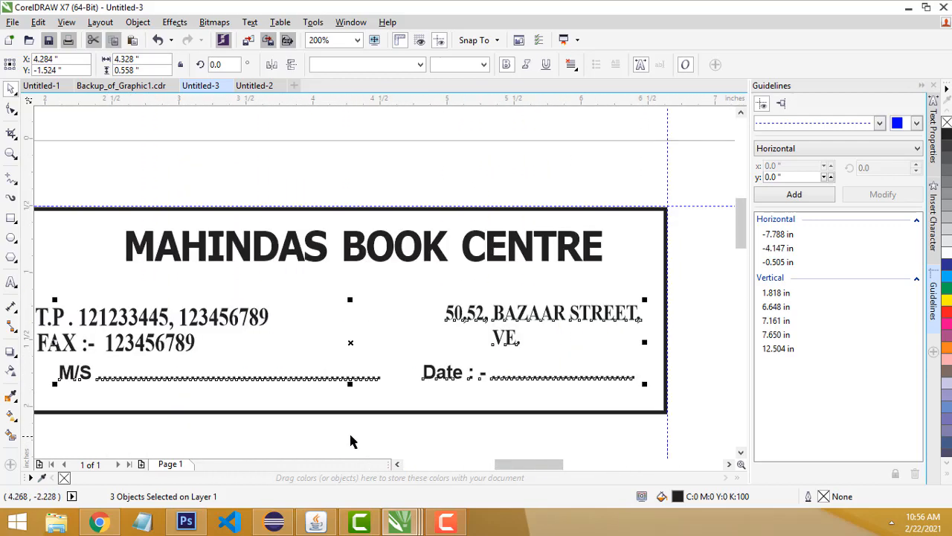
pyautogui.scroll(-1, 348, 442)
pyautogui.scroll(1, 235, 447)
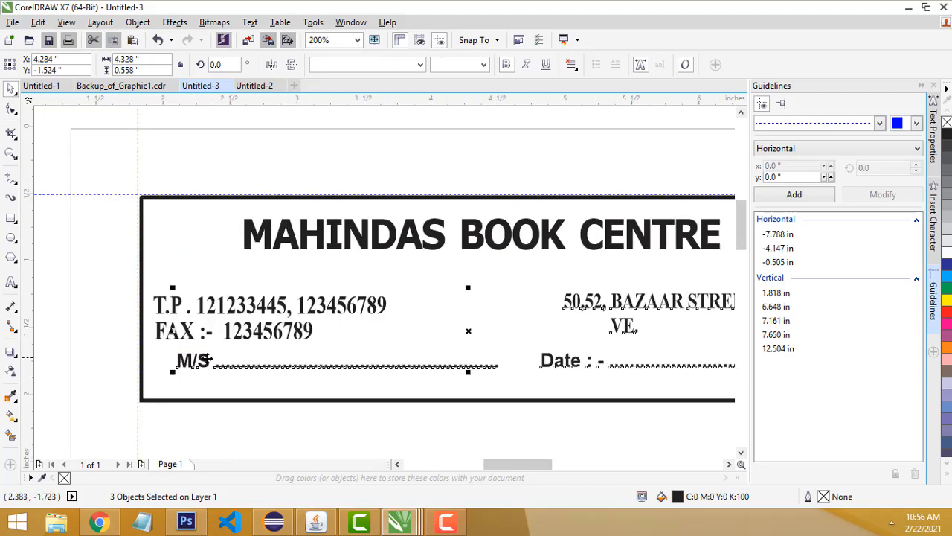
# Step: Align the M/S line with the T.P. and FAX lines near the frame's lower edge, and raise those two lines to even the spacing
pyautogui.click(227, 422)
pyautogui.moveTo(197, 366); pyautogui.dragTo(173, 376)
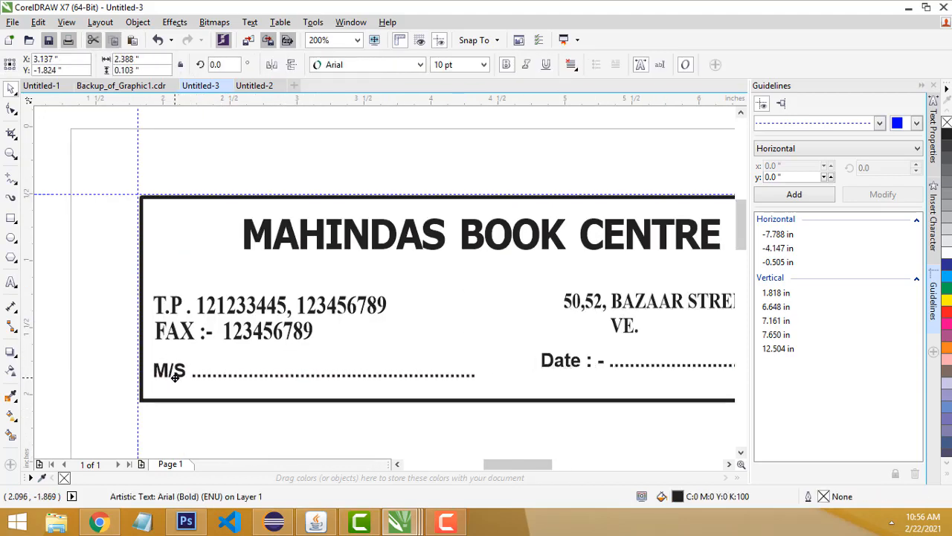
pyautogui.moveTo(211, 312); pyautogui.dragTo(212, 292)
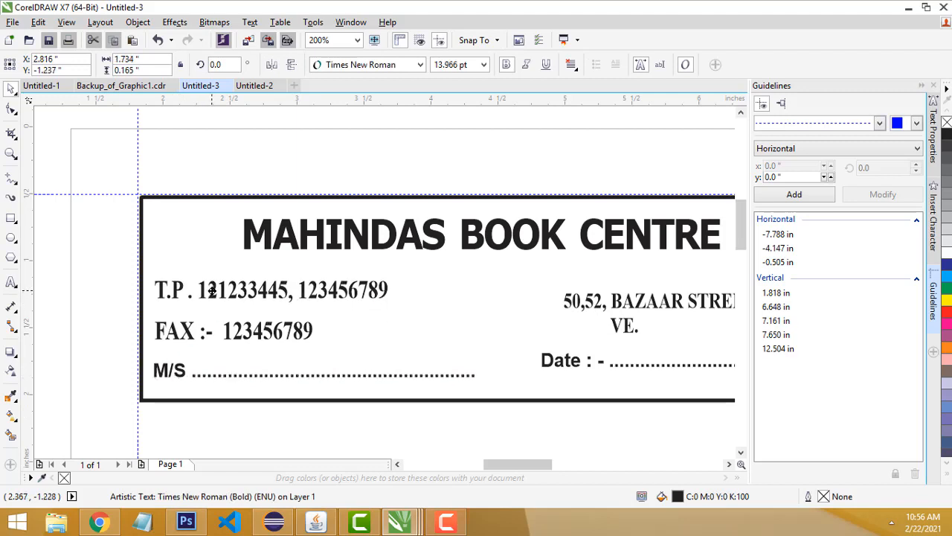
pyautogui.moveTo(188, 340); pyautogui.dragTo(186, 331)
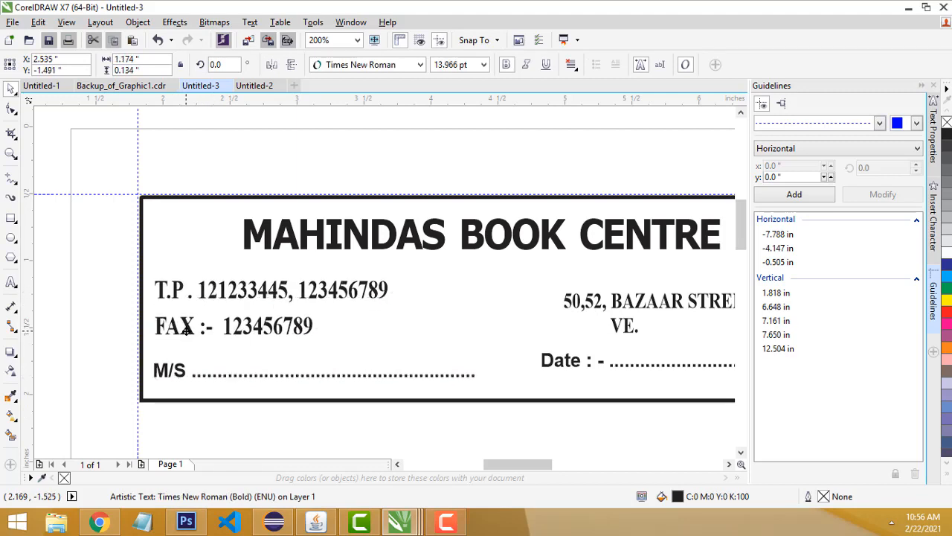
# Step: Raise the address text slightly inside the frame and lower the Date line level with the M/S line
pyautogui.moveTo(497, 467); pyautogui.dragTo(511, 470)
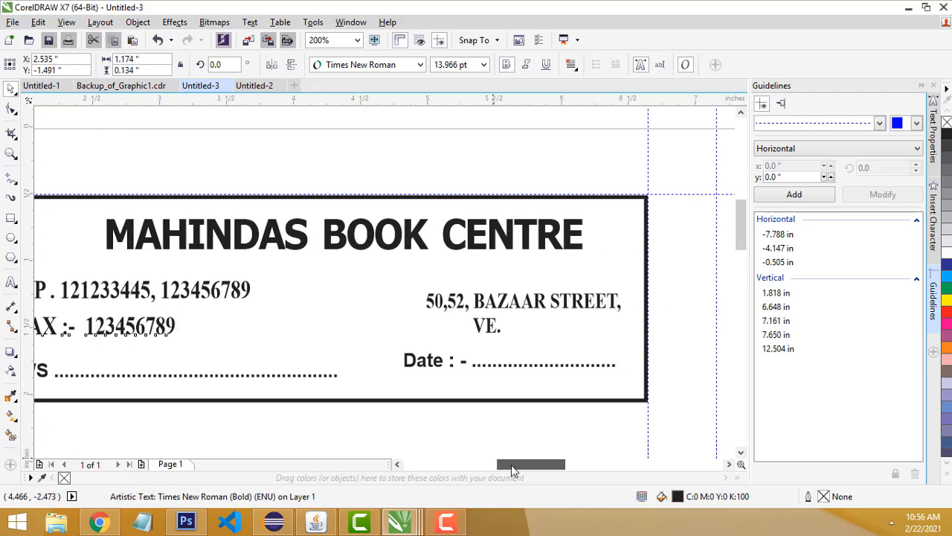
pyautogui.moveTo(512, 303); pyautogui.dragTo(506, 296)
pyautogui.moveTo(437, 363); pyautogui.dragTo(439, 372)
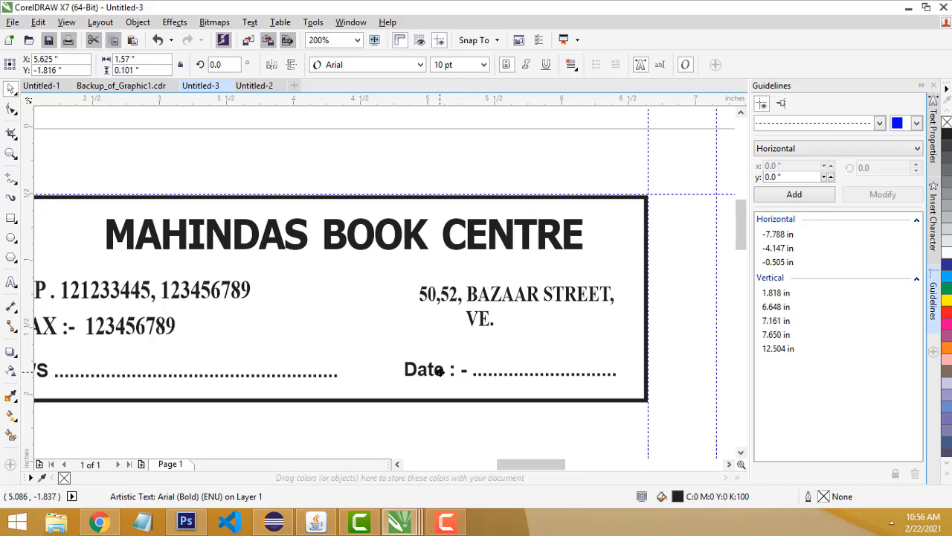
pyautogui.click(498, 439)
pyautogui.scroll(-2, 498, 439)
pyautogui.scroll(2, 476, 454)
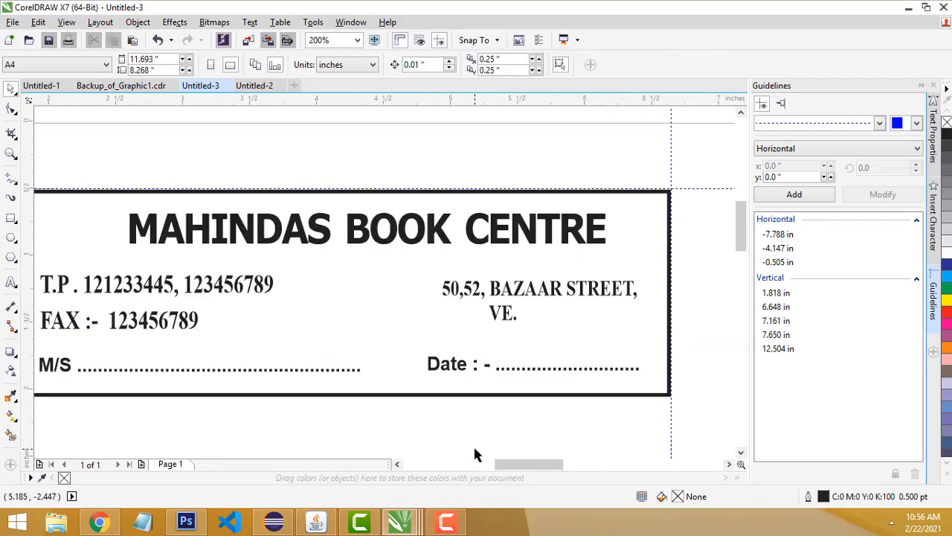
# Step: Copy the complete header block into the page's right half, fitting its corner to the upper margin and 7.650 in vertical guidelines
pyautogui.moveTo(539, 466); pyautogui.dragTo(607, 454)
pyautogui.scroll(-3, 484, 280)
pyautogui.scroll(2, 514, 357)
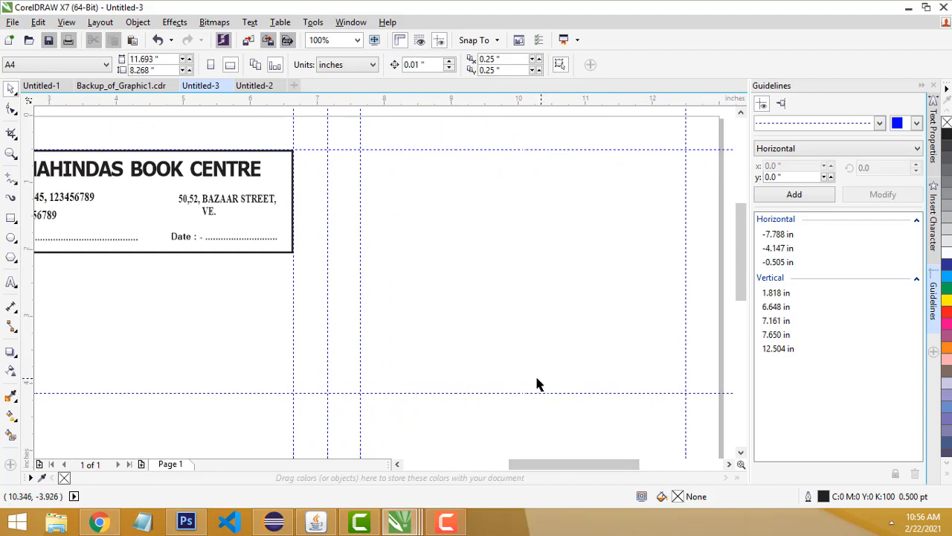
pyautogui.scroll(-2, 533, 383)
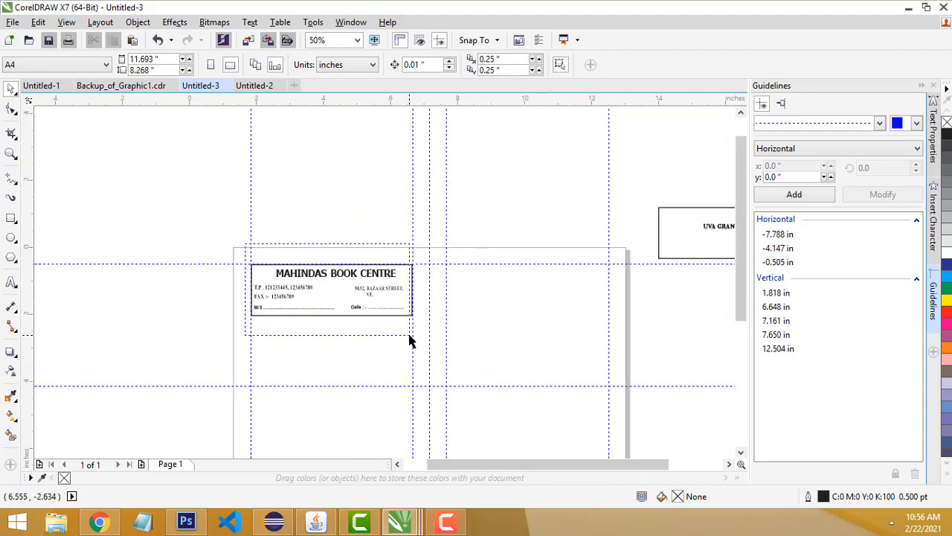
pyautogui.moveTo(411, 340); pyautogui.dragTo(427, 340)
pyautogui.moveTo(333, 275); pyautogui.dragTo(533, 285)
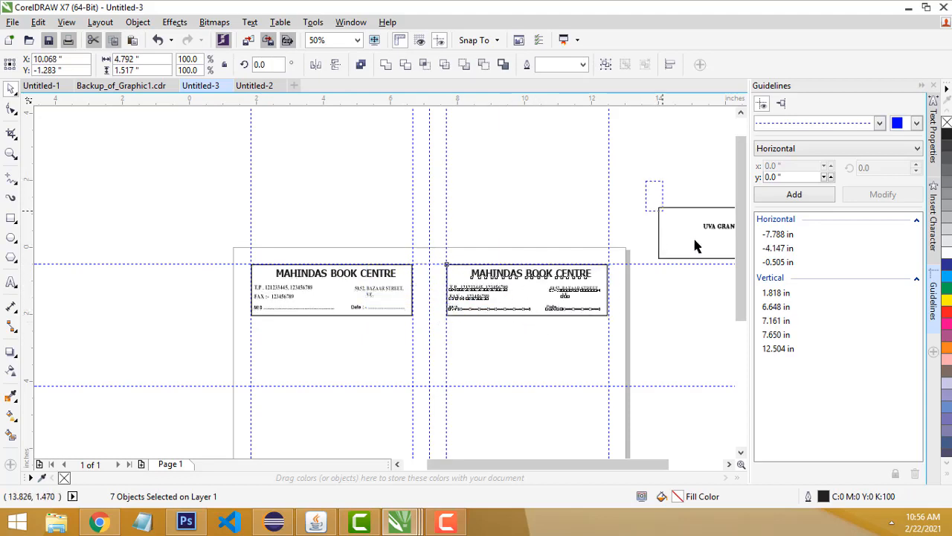
# Step: Delete the leftover frame and "UVA GRAND BOOK CENTRE" title beside the page
pyautogui.hscroll(5, 695, 245)
pyautogui.moveTo(680, 286); pyautogui.dragTo(678, 287)
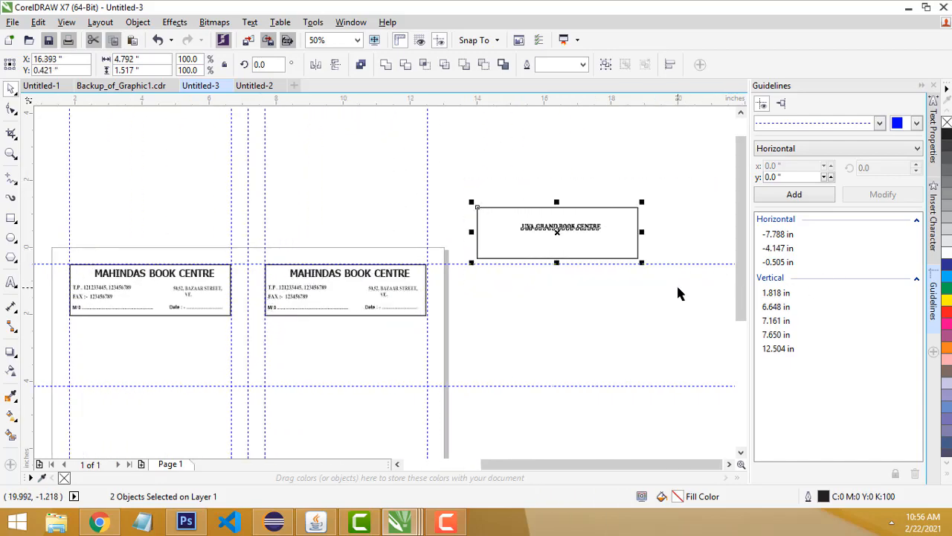
pyautogui.press('Delete')
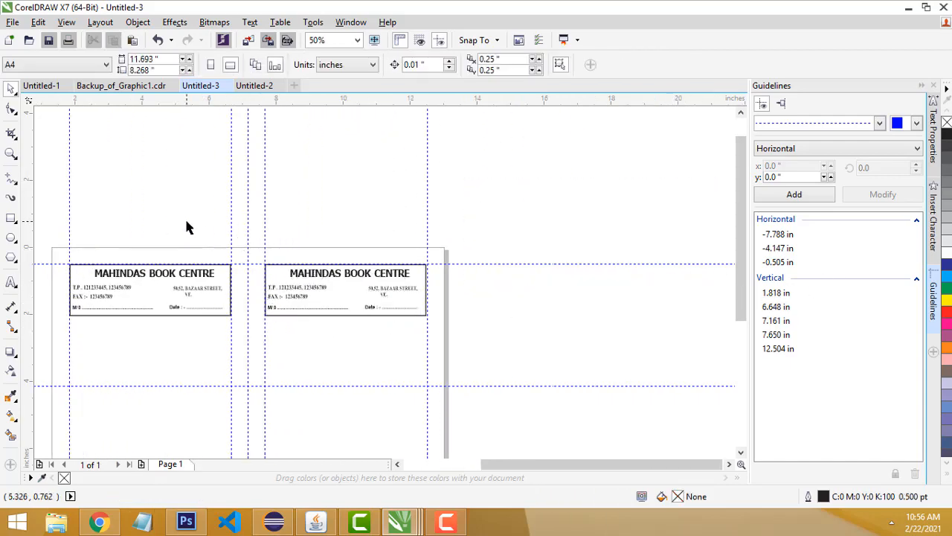
# Step: Examine both header blocks up close and in a full-screen preview
pyautogui.rightClick(186, 227)
pyautogui.click(200, 228)
pyautogui.click(469, 185)
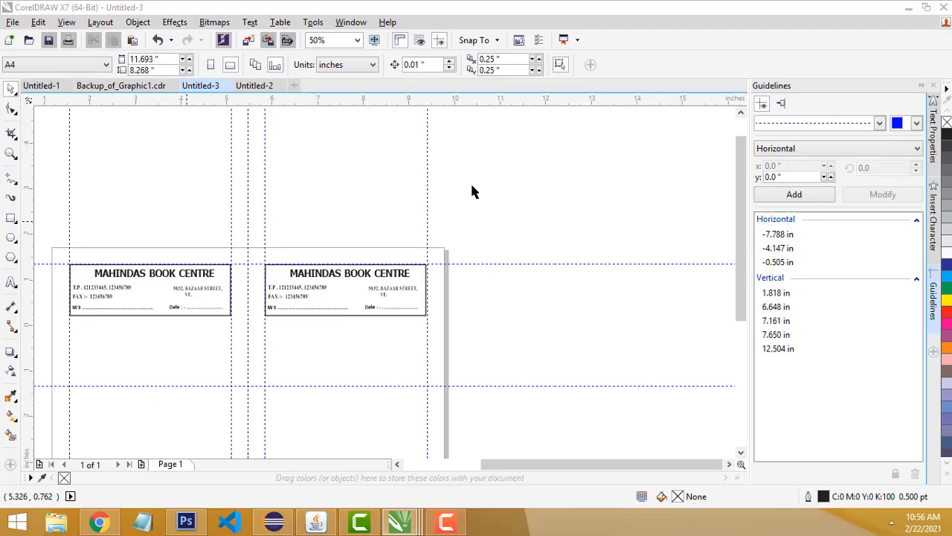
pyautogui.scroll(-1, 474, 250)
pyautogui.scroll(1, 303, 353)
pyautogui.scroll(1, 414, 164)
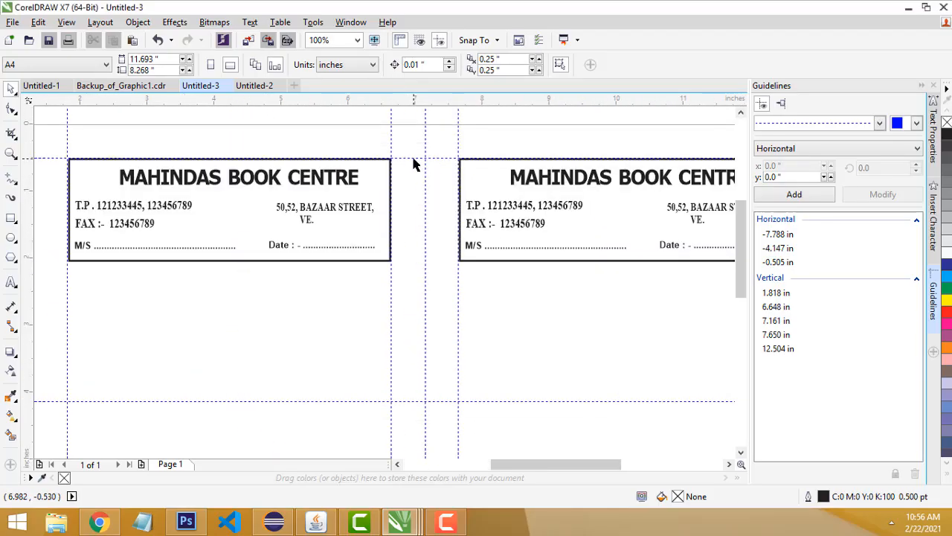
pyautogui.scroll(-1, 410, 159)
pyautogui.scroll(1, 473, 134)
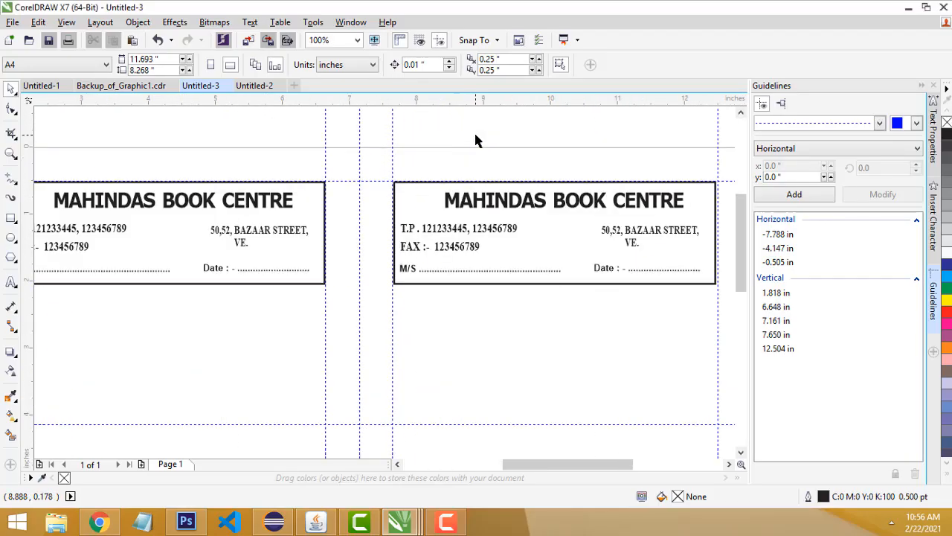
pyautogui.rightClick(350, 149)
pyautogui.click(368, 152)
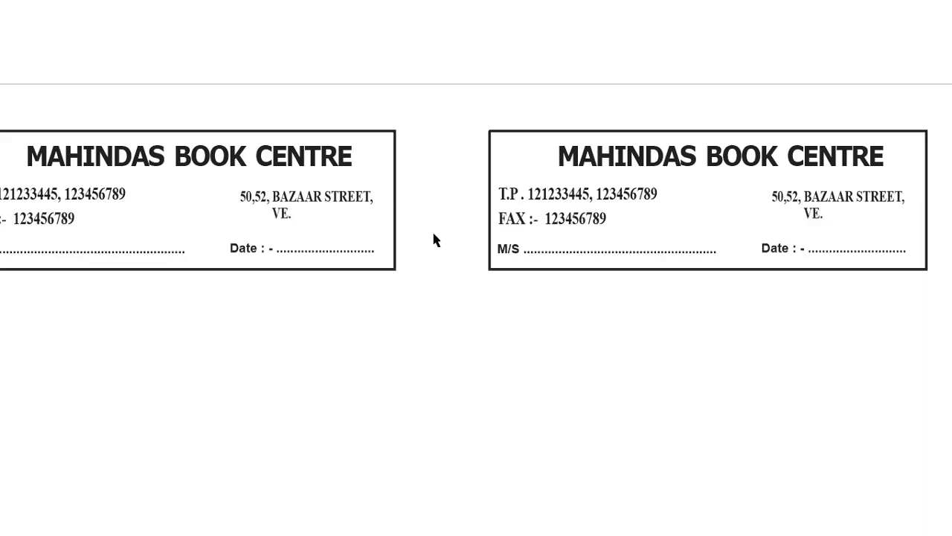
pyautogui.click(482, 292)
# Step: Examine how the two header blocks sit against the guidelines and the empty page area beneath them
pyautogui.scroll(-1, 470, 313)
pyautogui.scroll(1, 493, 347)
pyautogui.scroll(-1, 493, 347)
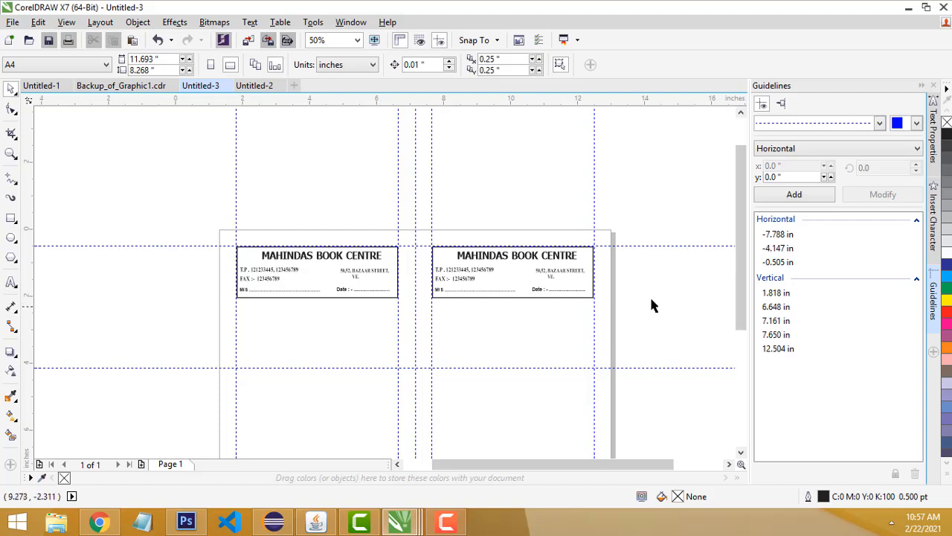
pyautogui.click(741, 452)
pyautogui.scroll(1, 532, 164)
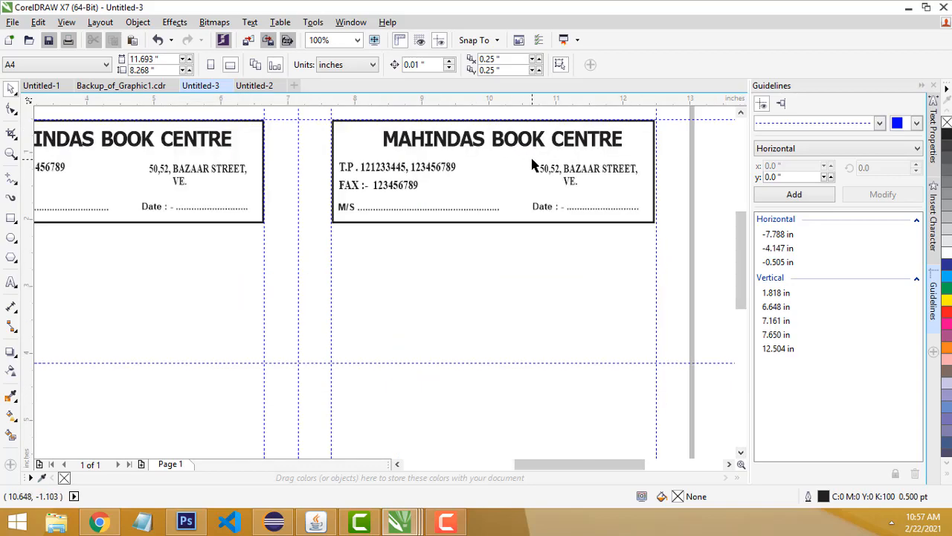
pyautogui.moveTo(558, 464); pyautogui.dragTo(528, 466)
pyautogui.scroll(-1, 254, 328)
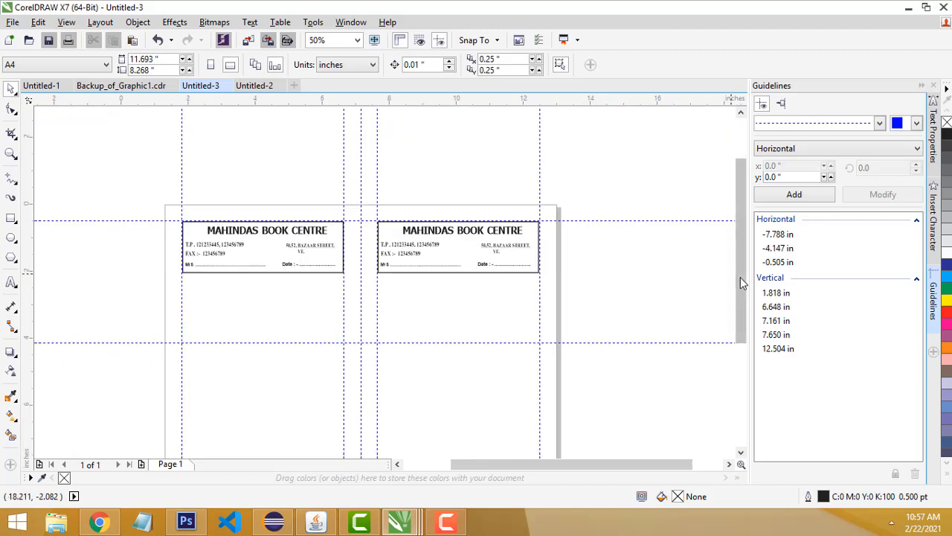
pyautogui.moveTo(741, 276); pyautogui.dragTo(748, 308)
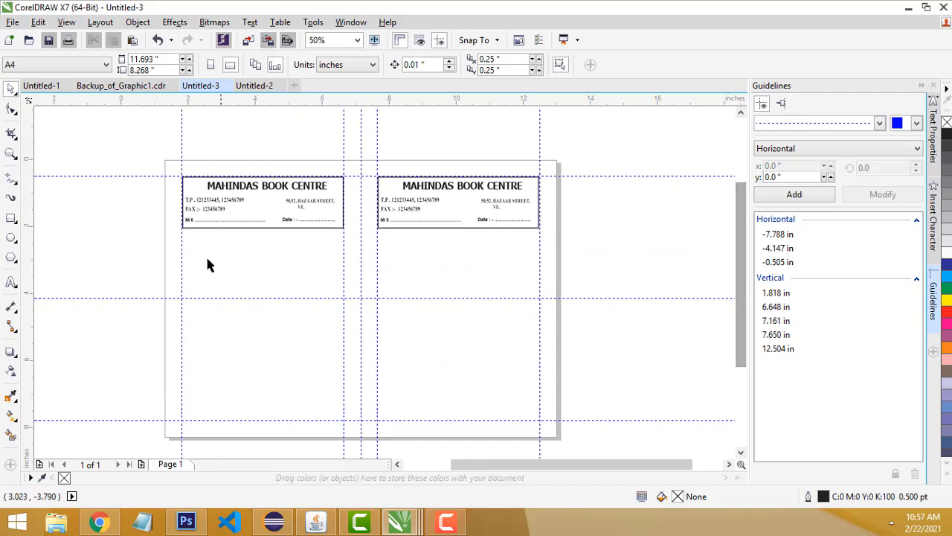